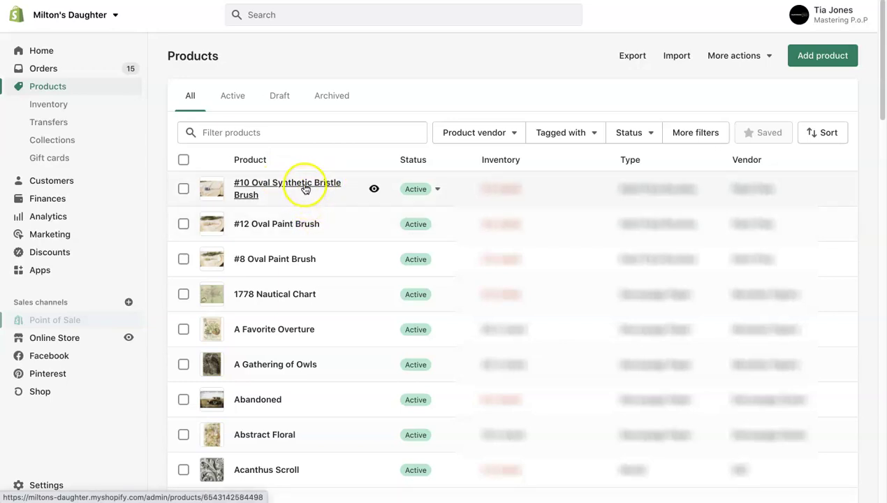
- Open the #10 Oval Synthetic Bristle Brush product and copy its title
{"action": "left_click", "coordinate": [305, 190]}
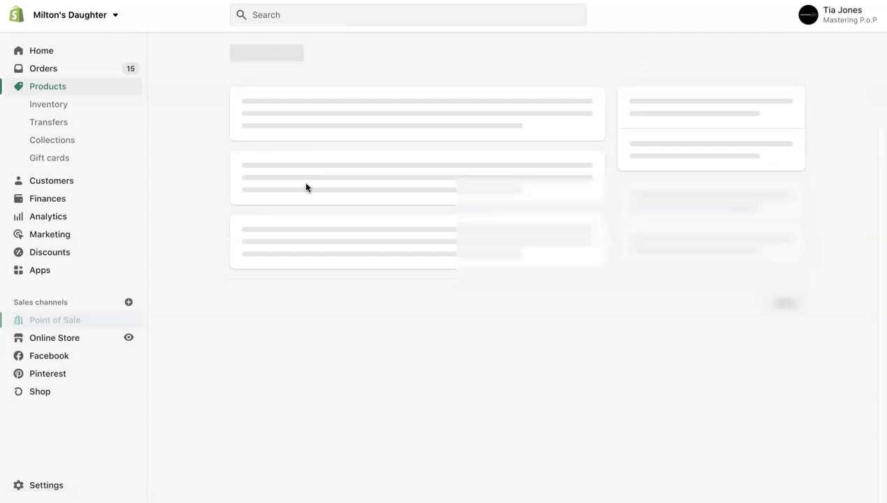
{"action": "triple_click", "coordinate": [381, 129]}
{"action": "key", "text": "ctrl+c"}
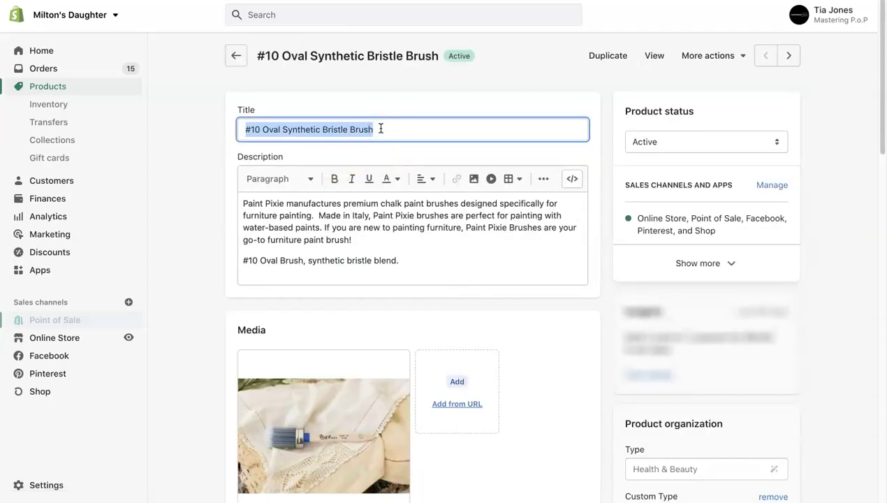
{"action": "left_click", "coordinate": [830, 128]}
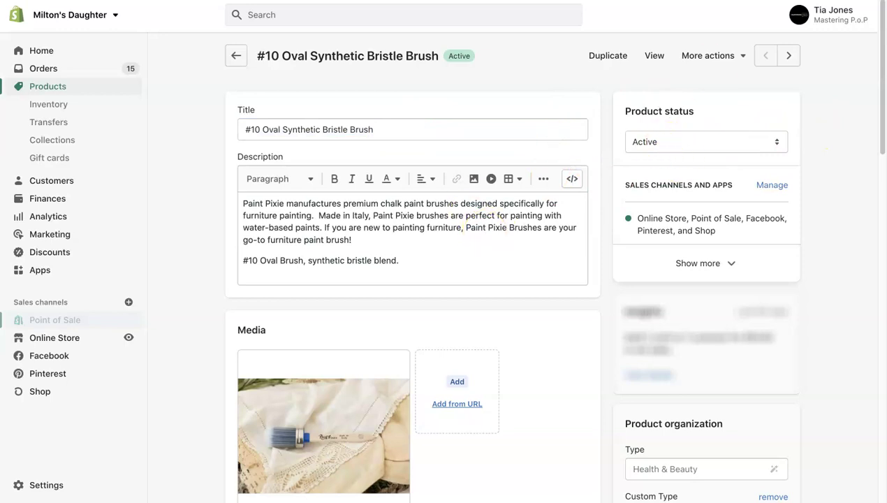
- Search the Milton's Daughter storefront for the copied product title and open the matching product page
{"action": "left_click", "coordinate": [777, 78]}
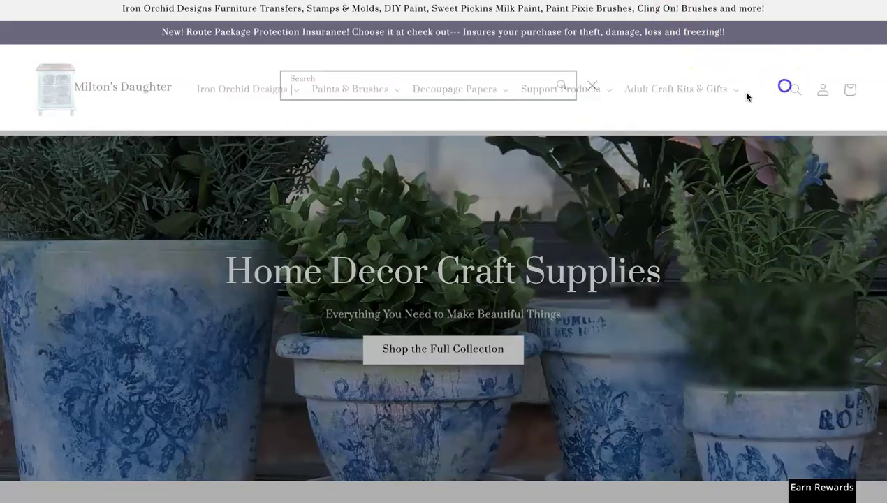
{"action": "left_click", "coordinate": [531, 89]}
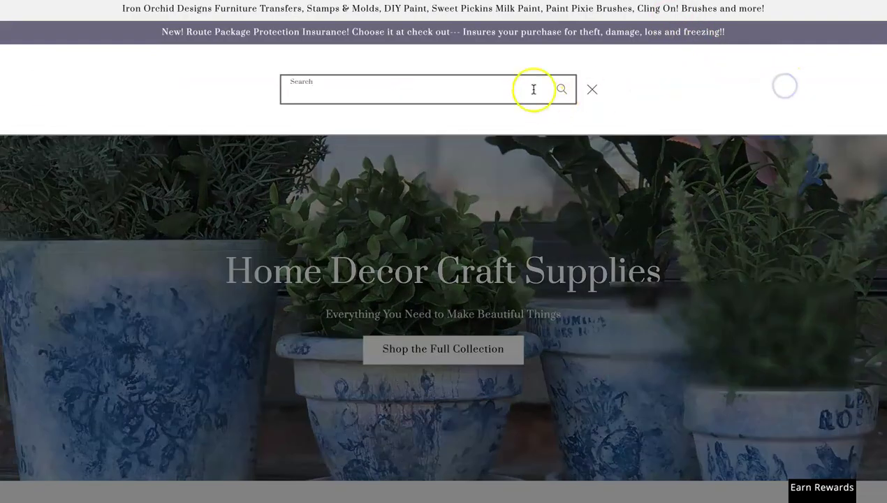
{"action": "key", "text": "ctrl+v"}
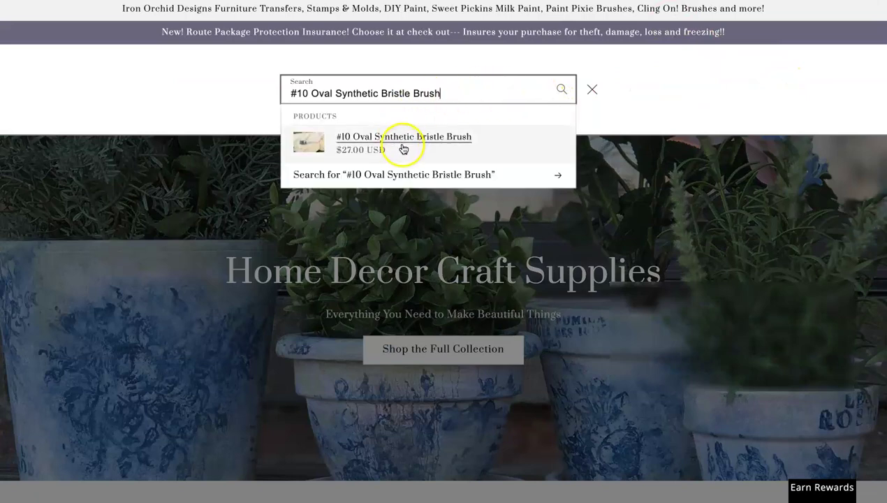
{"action": "left_click", "coordinate": [403, 141]}
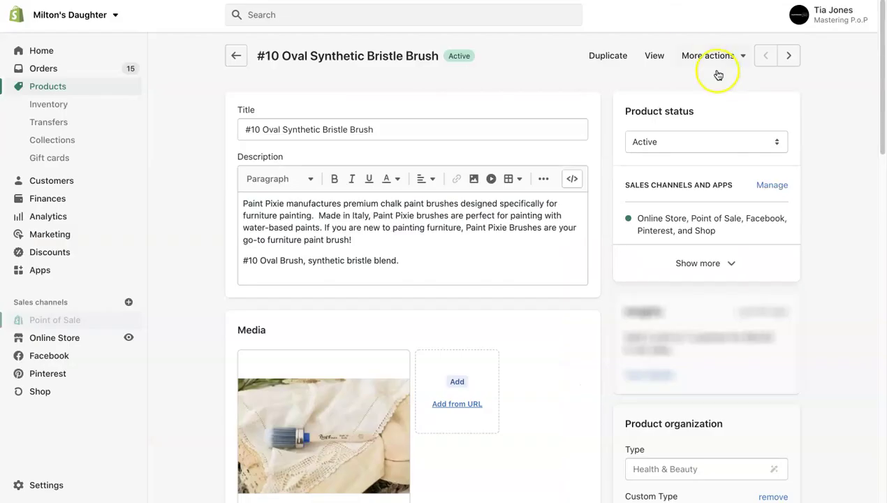
- Set the status of the #10 Oval Synthetic Bristle Brush product to Draft in the Shopify admin and save it
{"action": "left_click", "coordinate": [771, 142]}
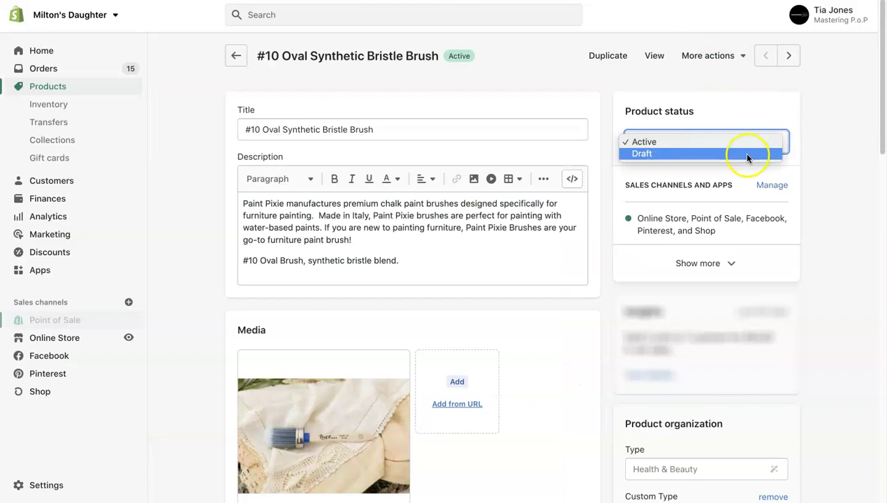
{"action": "left_click", "coordinate": [748, 155]}
{"action": "left_click", "coordinate": [781, 15]}
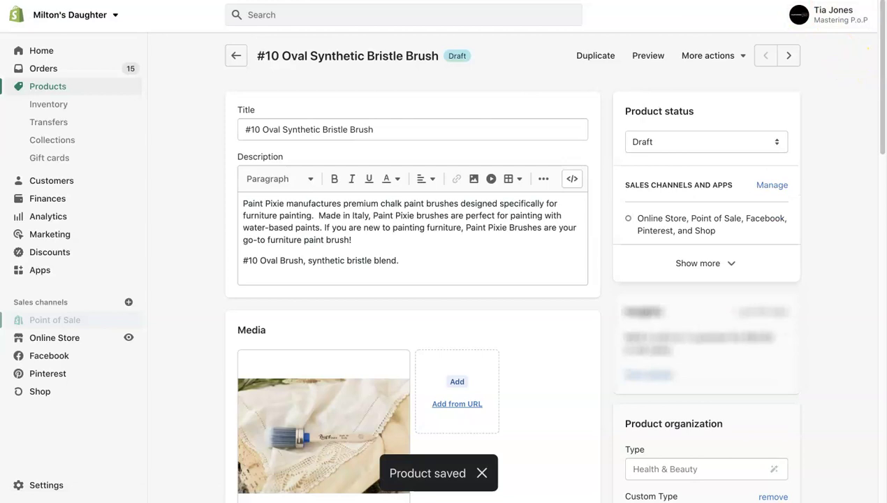
- Dismiss the discount pop-up on the storefront product page and load the Milton's Daughter storefront in a new incognito window
{"action": "left_click", "coordinate": [744, 0]}
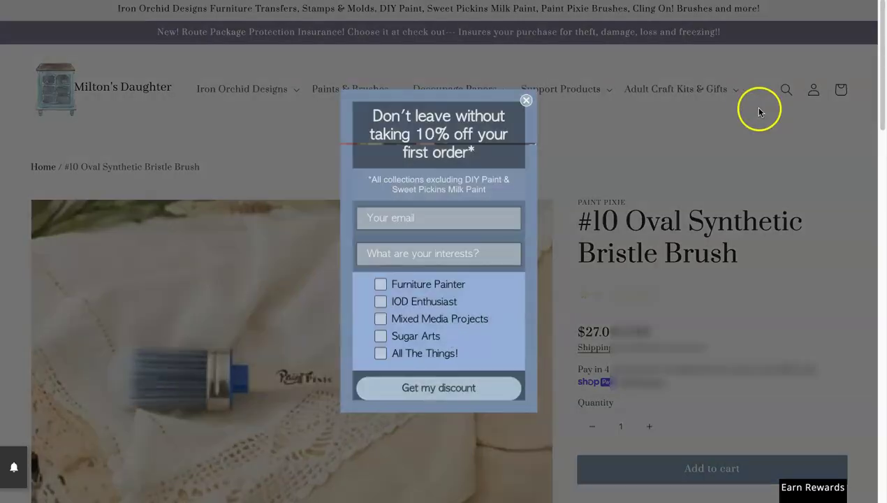
{"action": "left_click", "coordinate": [528, 101]}
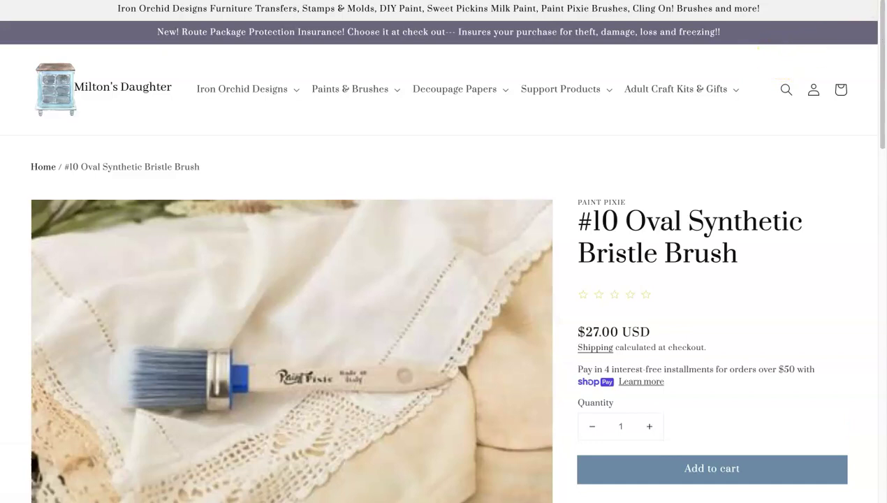
{"action": "left_click", "coordinate": [876, 2]}
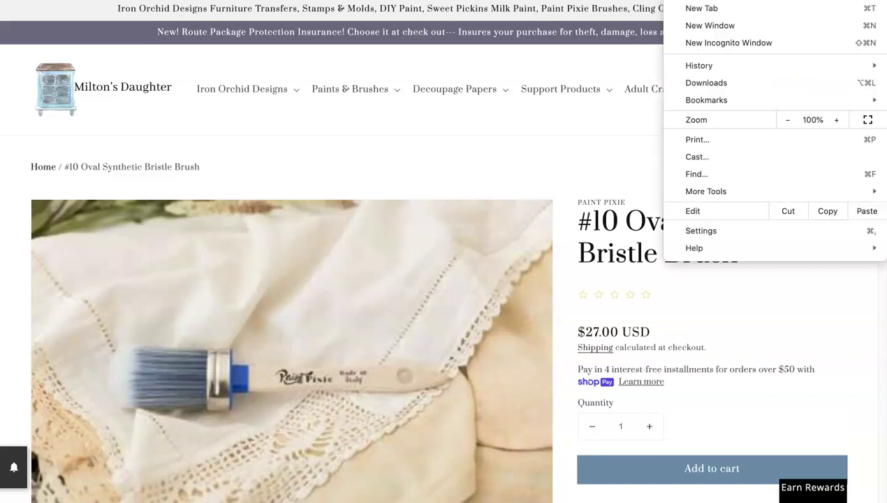
{"action": "left_click", "coordinate": [739, 43]}
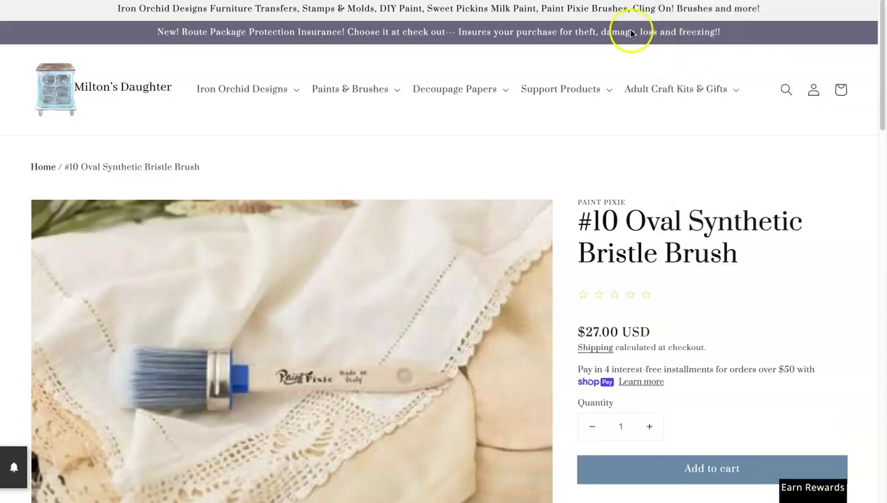
{"action": "type", "text": "miltonsdaughter.myshopify.com/admin"}
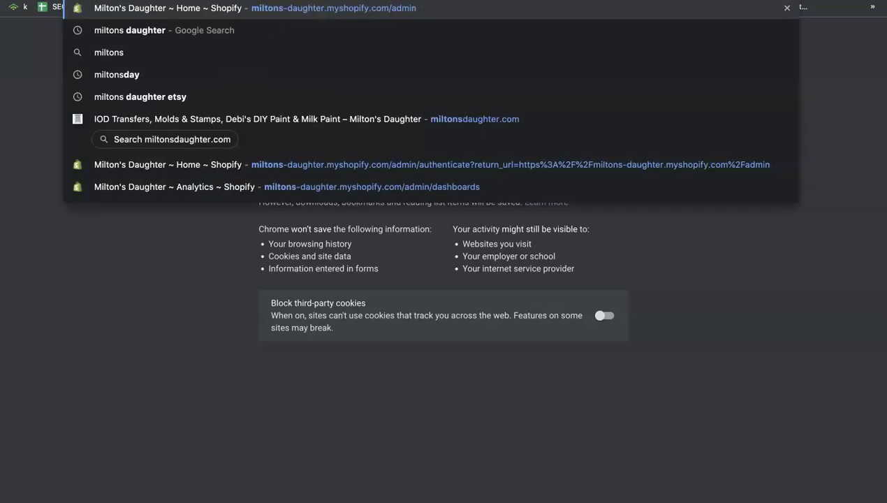
{"action": "key", "text": "Return"}
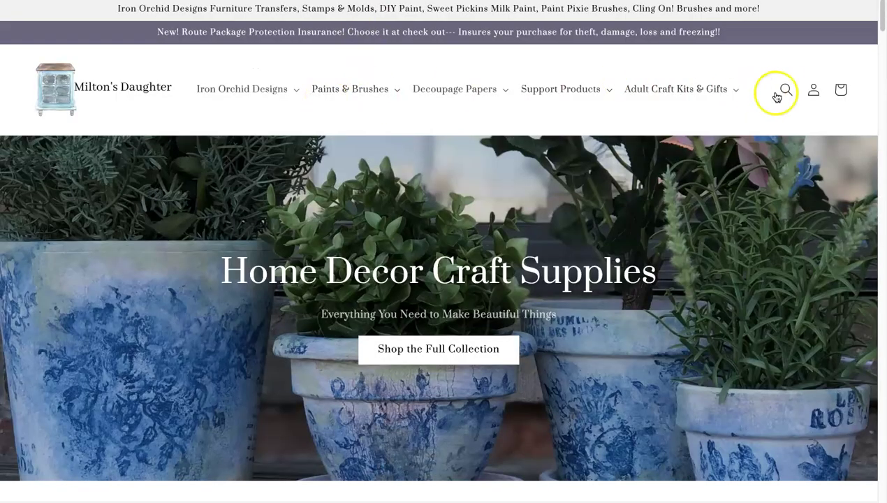
- Search the storefront for "#10 Oval Synthetic Bristle Brush", open the product result and dismiss the discount pop-up
{"action": "left_click", "coordinate": [783, 93]}
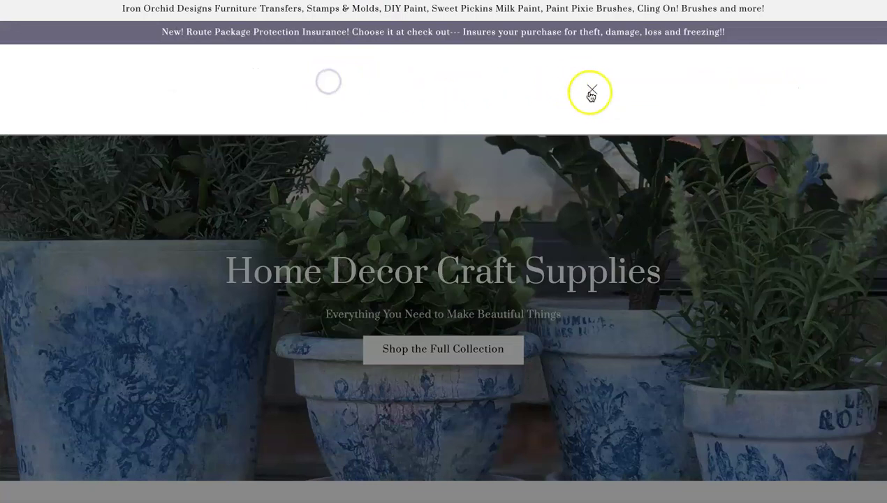
{"action": "left_click", "coordinate": [506, 77]}
{"action": "key", "text": "ctrl+v"}
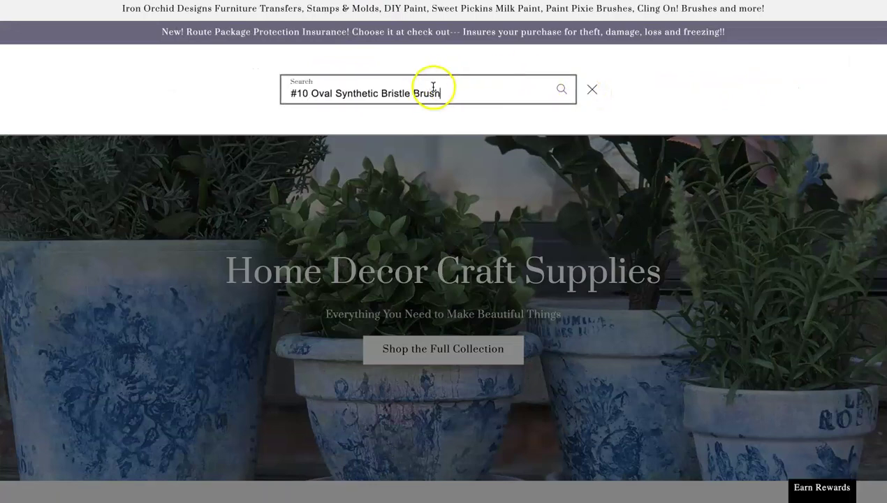
{"action": "left_click", "coordinate": [413, 134]}
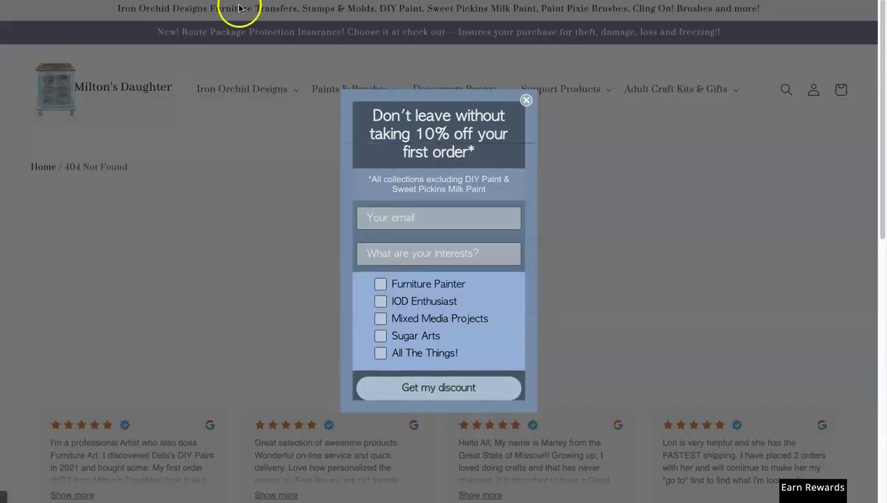
{"action": "left_click", "coordinate": [527, 100]}
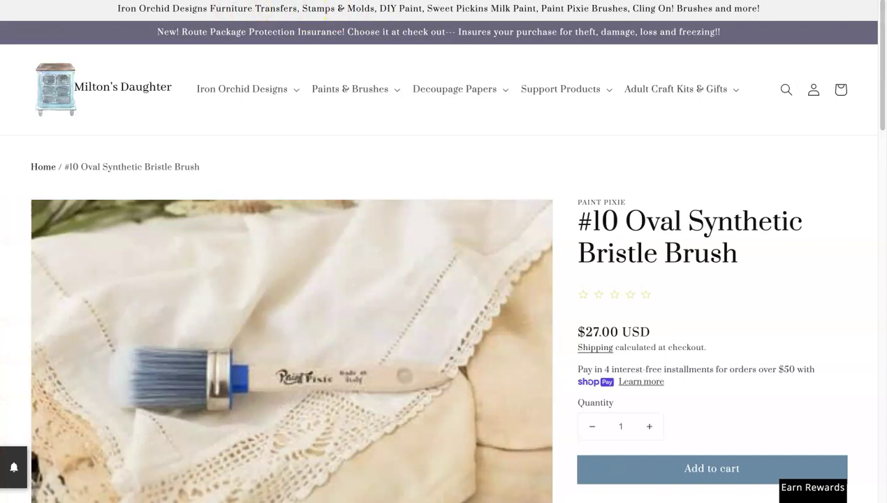
- Load the brush product page's full URL, including its search parameters, in a new browser tab
{"action": "left_click", "coordinate": [810, 98]}
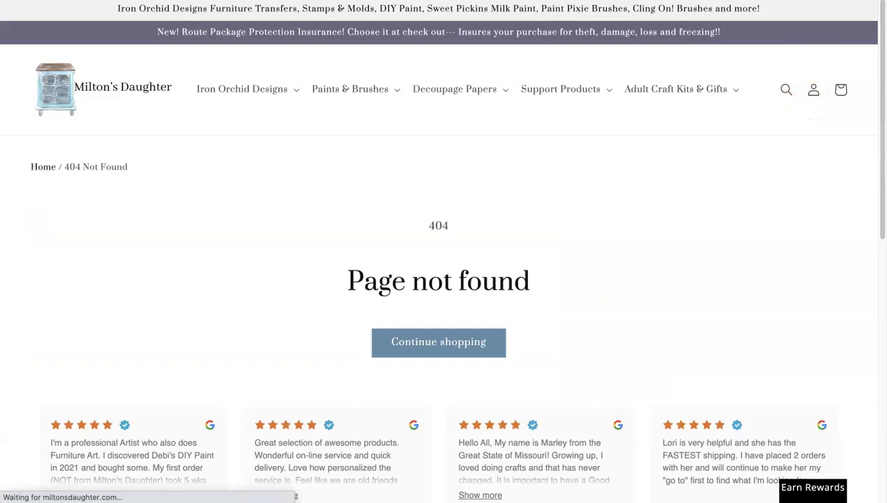
{"action": "key", "text": "super+t"}
{"action": "left_click", "coordinate": [328, 214]}
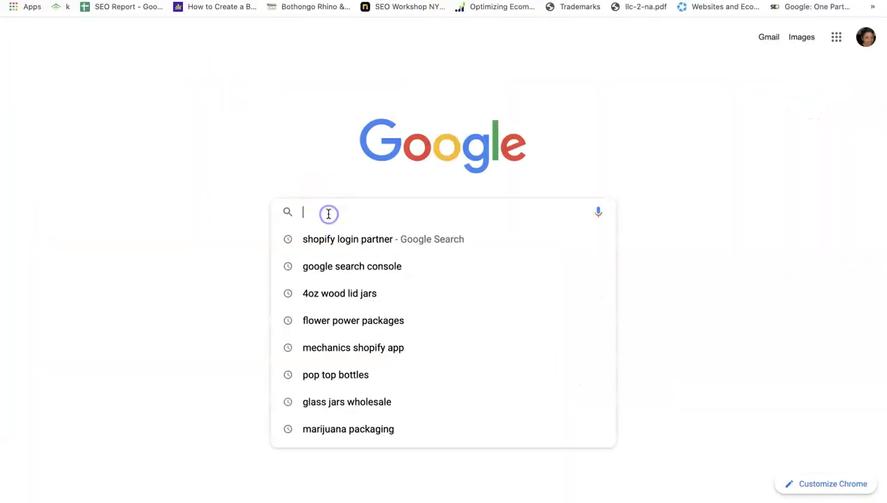
{"action": "type", "text": "https://miltonsdaughter.com/products/10-oval-synthetic-bristle-brush?_pos=1&_psq=%2310+Oval+Synthetic+Bristle+Brush&_ss=e&_v=1.0"}
{"action": "left_click", "coordinate": [349, 211]}
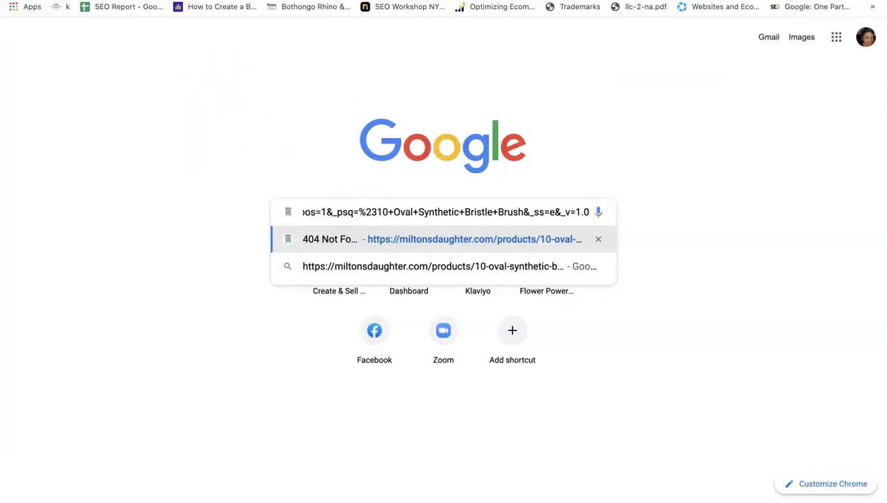
{"action": "key", "text": "Return"}
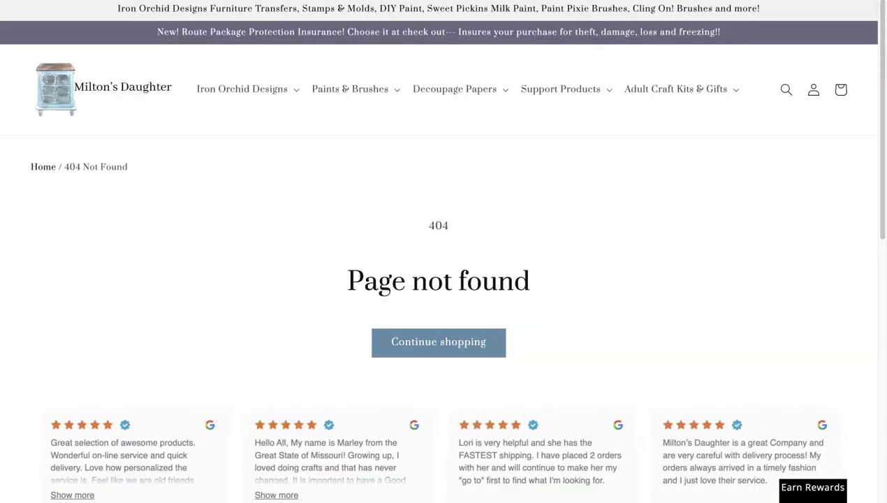
- Load the brush product page again using its URL without the search parameters
{"action": "key", "text": "alt+Left"}
{"action": "left_click", "coordinate": [486, 204]}
{"action": "key", "text": "super+a"}
{"action": "type", "text": "https://miltonsdaughter.com/products/10-oval-synthetic-brush"}
{"action": "key", "text": "Return"}
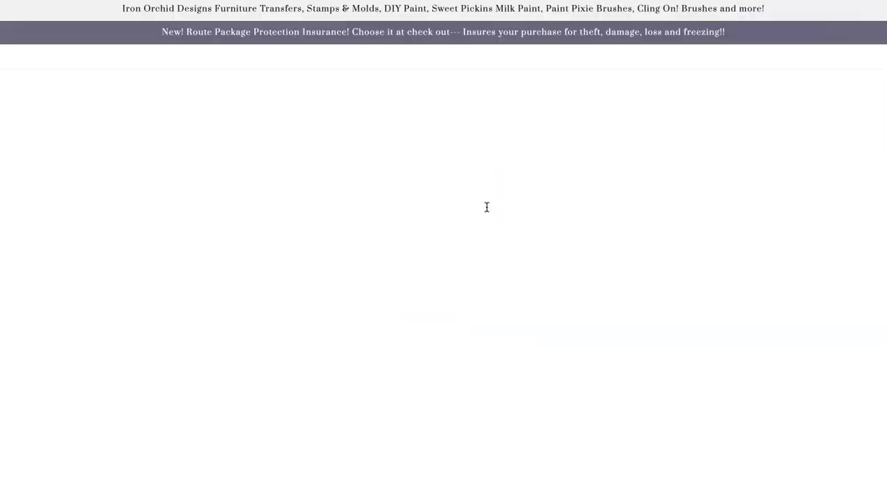
- Switch back to the Shopify admin and copy the title of the brush product
{"action": "left_click", "coordinate": [431, 184]}
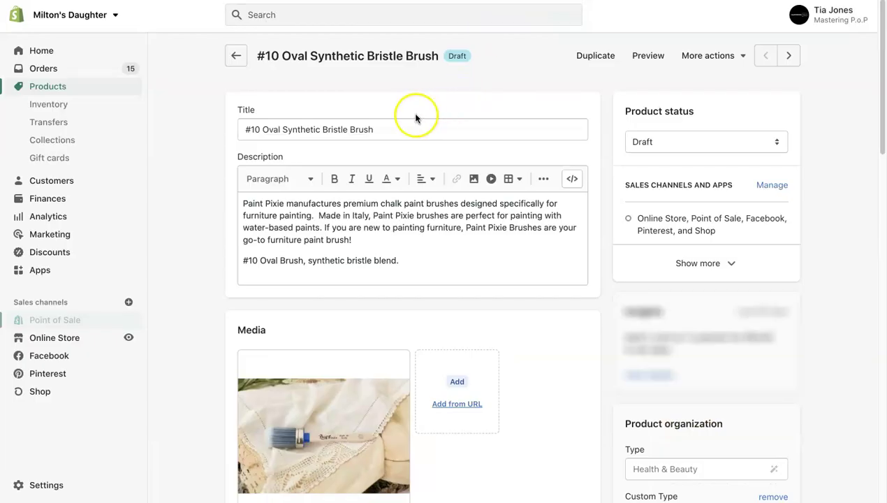
{"action": "triple_click", "coordinate": [330, 123]}
{"action": "key", "text": "super+c"}
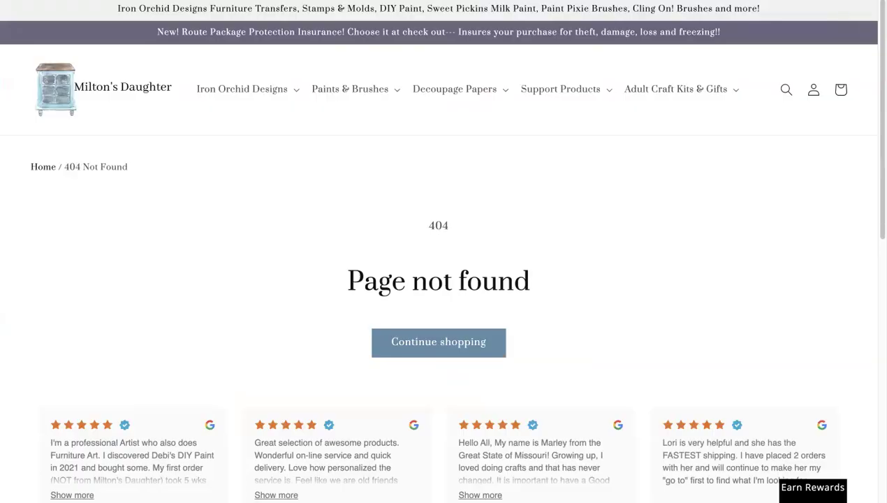
- Search Google for "#10 Oval Synthetic Bristle Brush + miltons daughter"
{"action": "key", "text": "super+l"}
{"action": "type", "text": "google.com"}
{"action": "key", "text": "Return"}
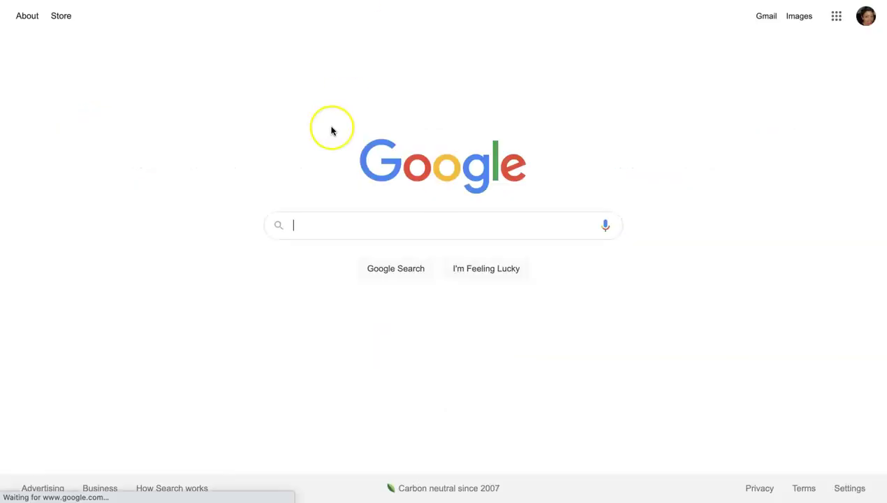
{"action": "key", "text": "super+v"}
{"action": "type", "text": "+ "}
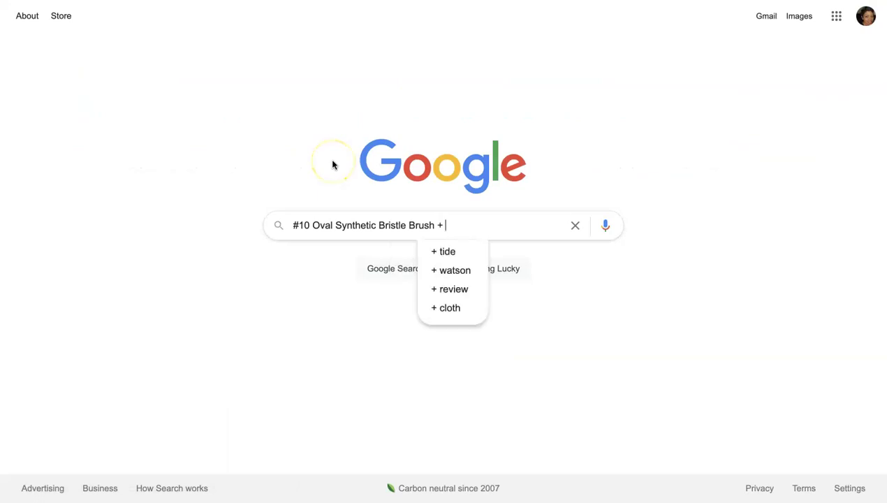
{"action": "type", "text": "miltons daughter"}
{"action": "key", "text": "Return"}
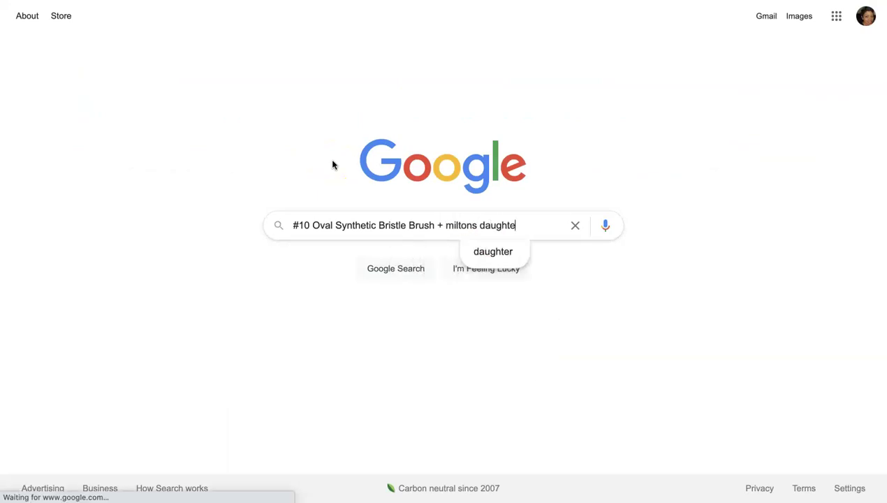
- Open the miltonsdaughter.com search result "Paint Pixie Brushes - #10 Oval Synthetic Bristle Brush" and close its tab
{"action": "scroll", "coordinate": [331, 168], "scroll_direction": "down", "scroll_amount": 5}
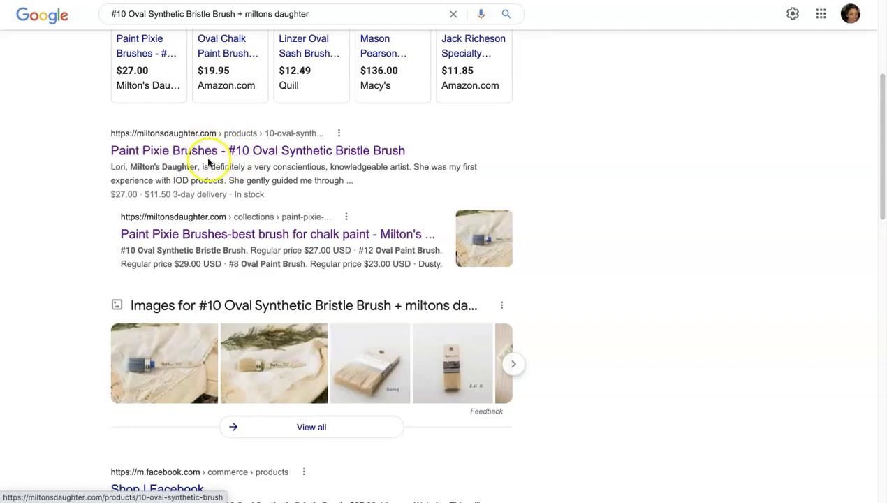
{"action": "left_click", "coordinate": [206, 153]}
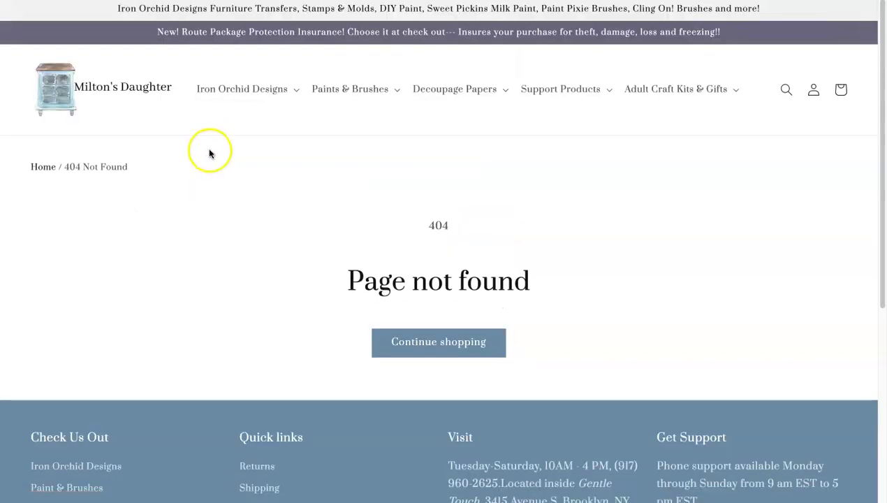
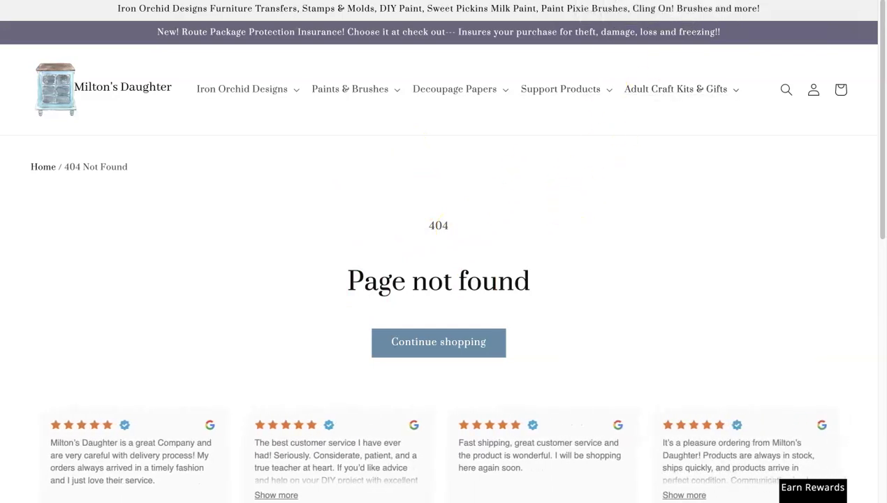
{"action": "key", "text": "ctrl+w"}
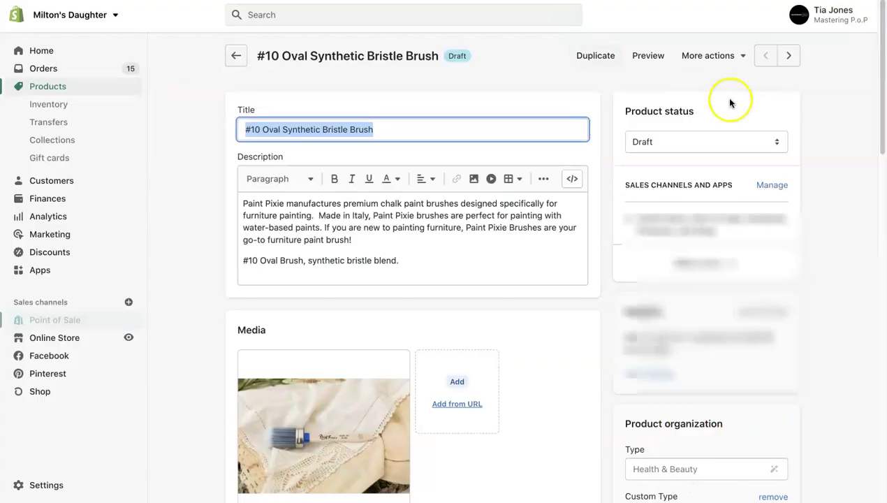
- Set the brush product's status to Active and save the product
{"action": "left_click", "coordinate": [764, 139]}
{"action": "left_click", "coordinate": [725, 130]}
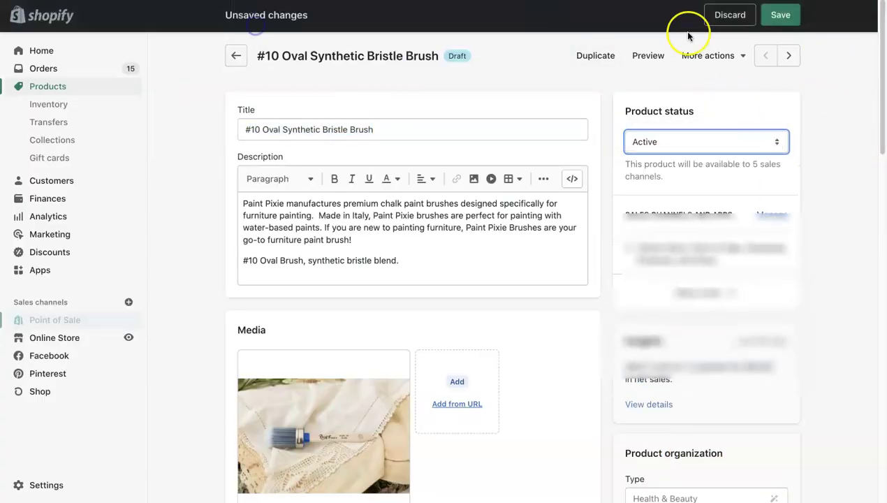
{"action": "left_click", "coordinate": [776, 16]}
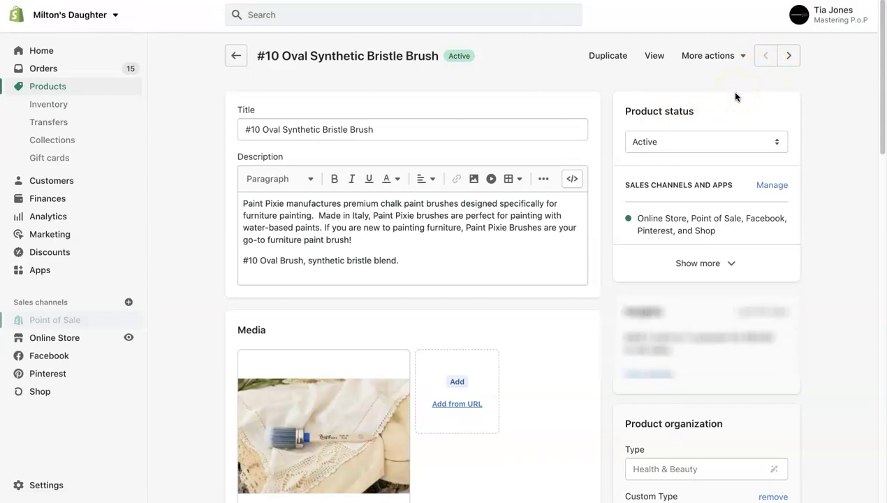
{"action": "left_click", "coordinate": [773, 186]}
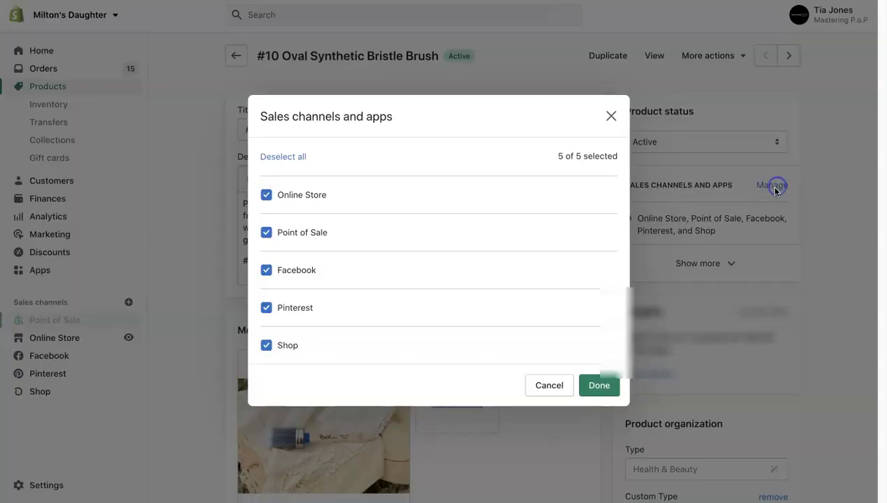
{"action": "left_click", "coordinate": [269, 198]}
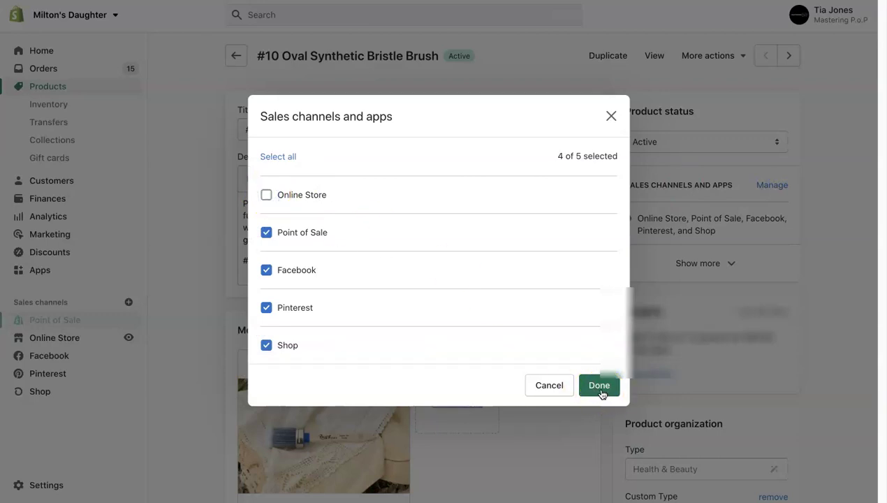
{"action": "left_click", "coordinate": [611, 116]}
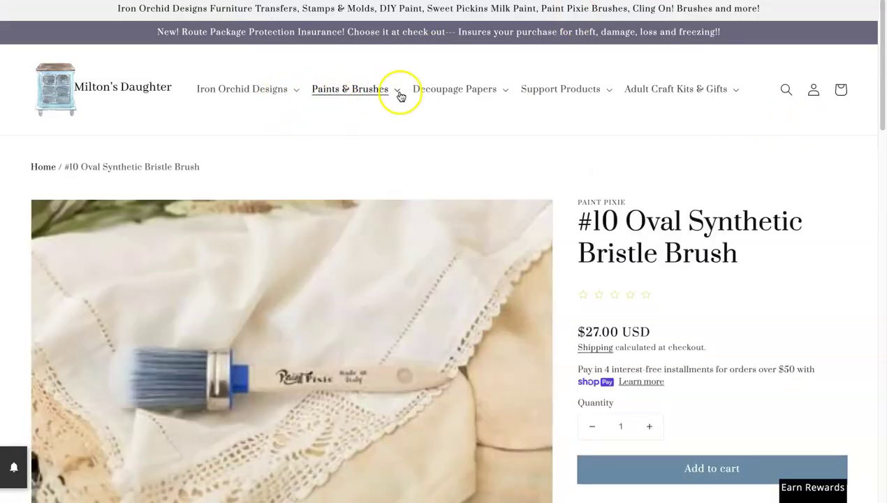
- Open the Cling On! Brushes collection on the storefront and look through its products
{"action": "left_click", "coordinate": [400, 95]}
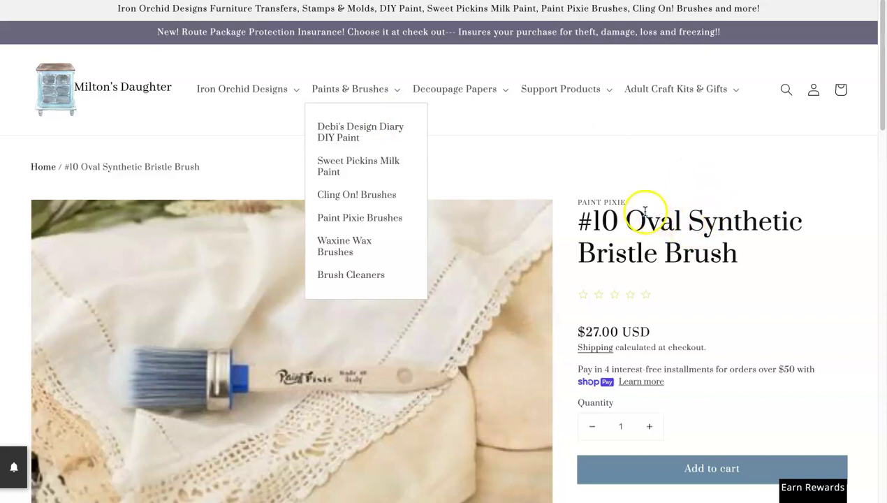
{"action": "left_click", "coordinate": [373, 197]}
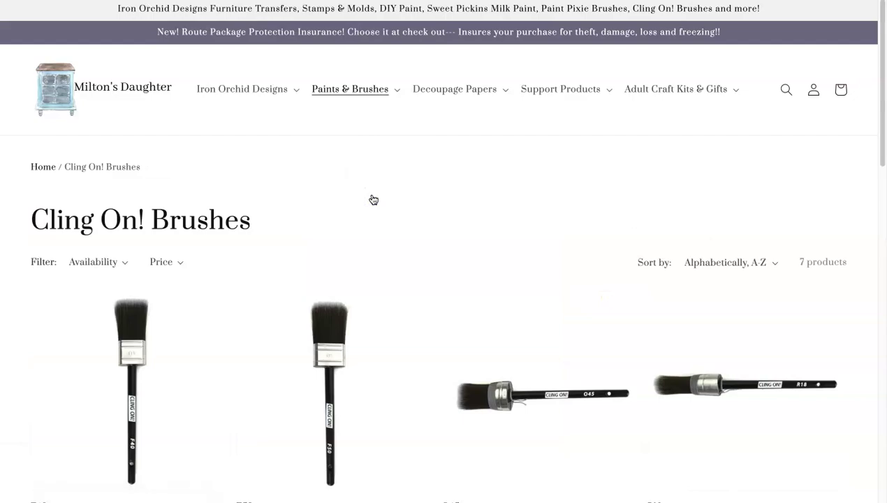
{"action": "scroll", "coordinate": [389, 191], "scroll_direction": "down", "scroll_amount": 15}
{"action": "scroll", "coordinate": [389, 191], "scroll_direction": "up", "scroll_amount": 12}
{"action": "scroll", "coordinate": [389, 191], "scroll_direction": "down", "scroll_amount": 2}
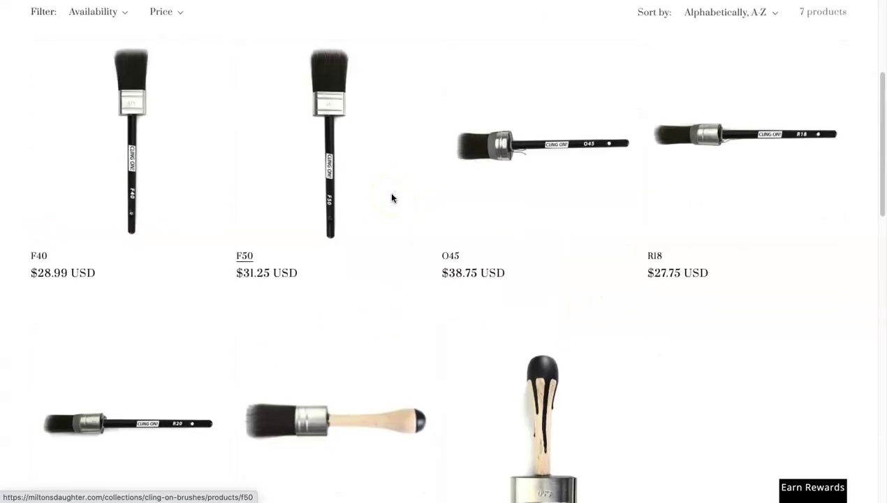
{"action": "scroll", "coordinate": [389, 191], "scroll_direction": "up", "scroll_amount": 4}
- Open the Paint Pixie Brushes collection on the storefront and find the #10 Oval Synthetic Bristle Brush in it
{"action": "left_click", "coordinate": [397, 89]}
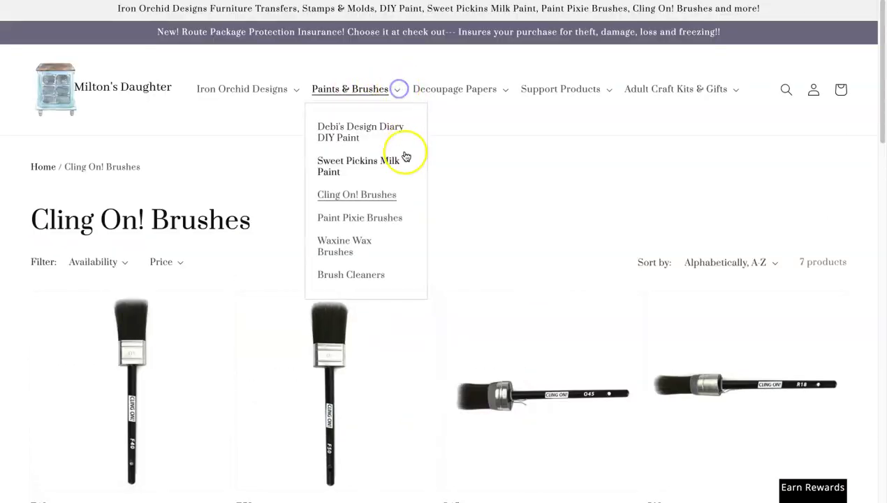
{"action": "left_click", "coordinate": [377, 220]}
{"action": "scroll", "coordinate": [378, 223], "scroll_direction": "down", "scroll_amount": 4}
{"action": "scroll", "coordinate": [301, 232], "scroll_direction": "up", "scroll_amount": 4}
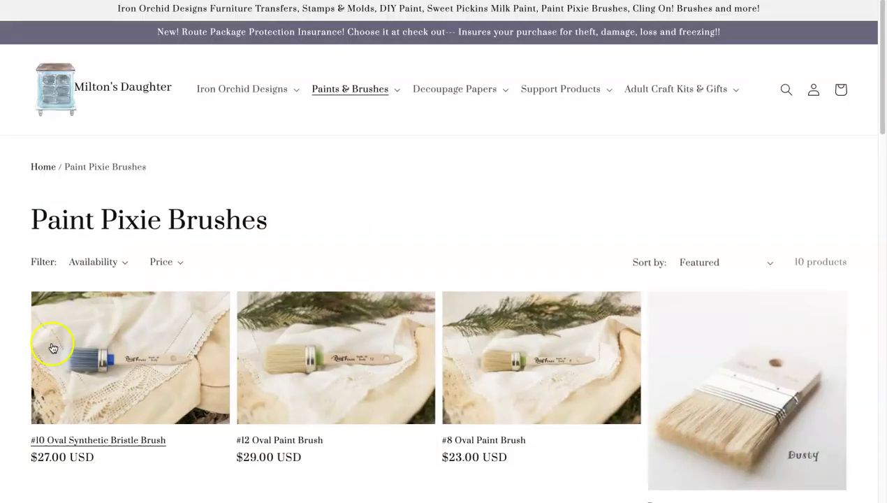
{"action": "scroll", "coordinate": [151, 323], "scroll_direction": "down", "scroll_amount": 1}
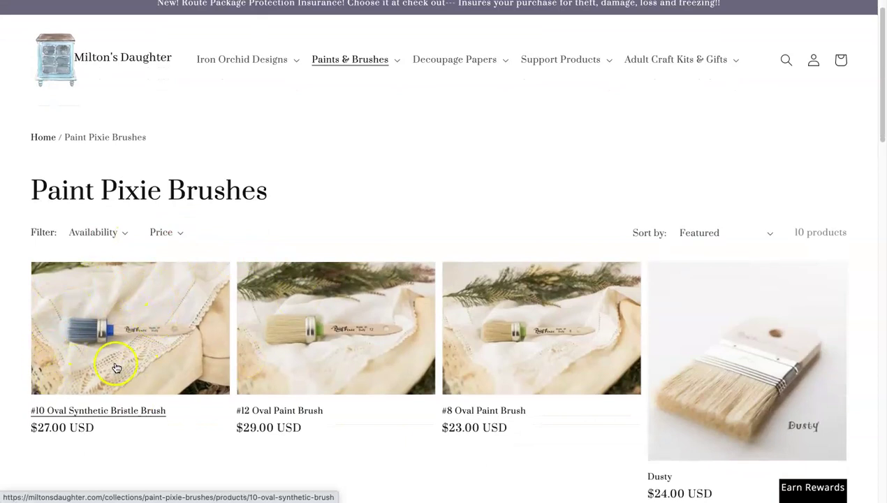
{"action": "left_click_drag", "start_coordinate": [29, 187], "coordinate": [284, 185]}
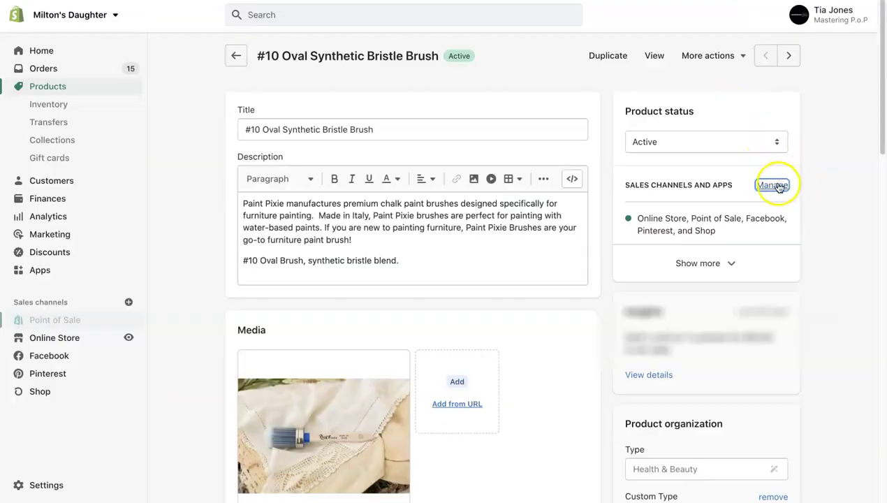
- Remove the #10 Oval Synthetic Bristle Brush from the Online Store sales channel and save the product
{"action": "left_click", "coordinate": [771, 184]}
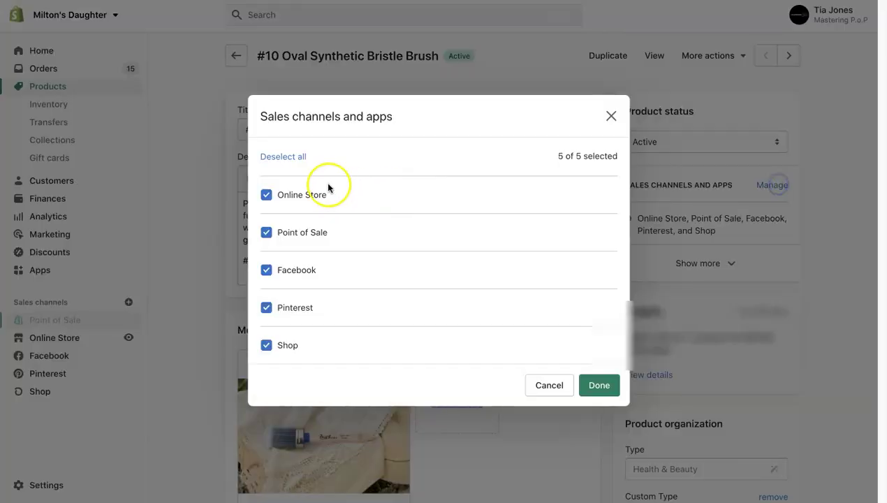
{"action": "left_click", "coordinate": [266, 195]}
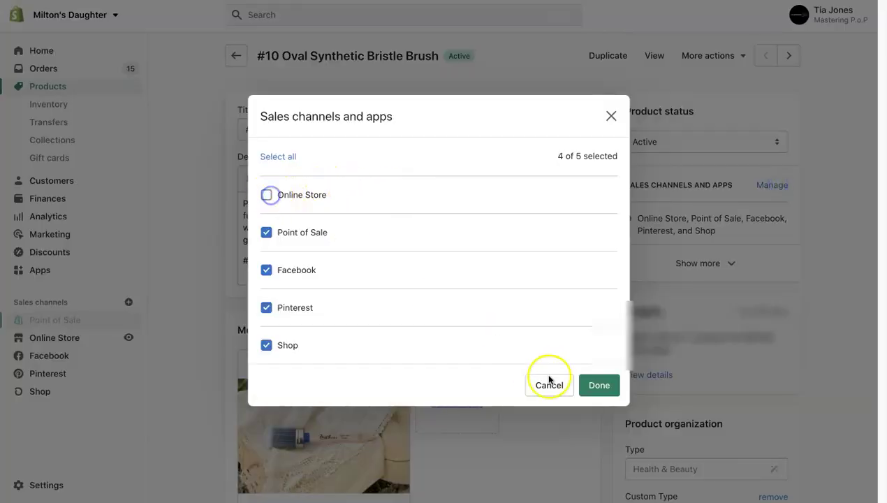
{"action": "left_click", "coordinate": [598, 384]}
{"action": "left_click", "coordinate": [783, 15]}
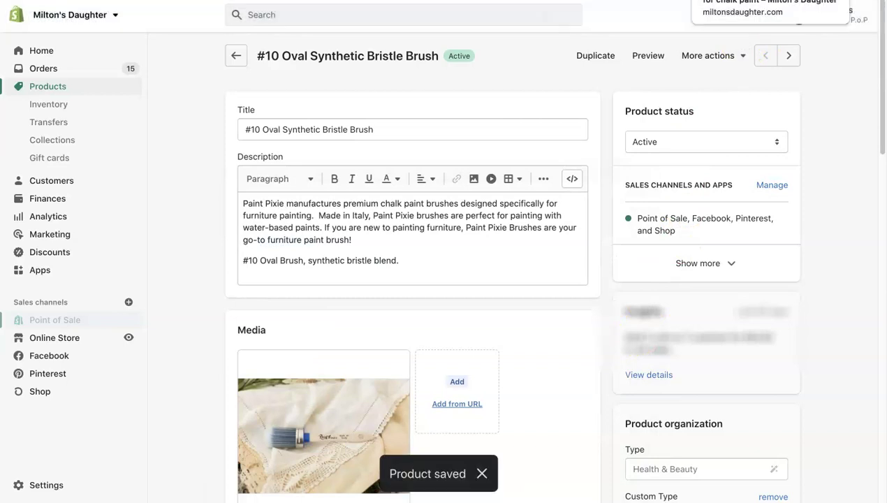
{"action": "left_click", "coordinate": [768, 1]}
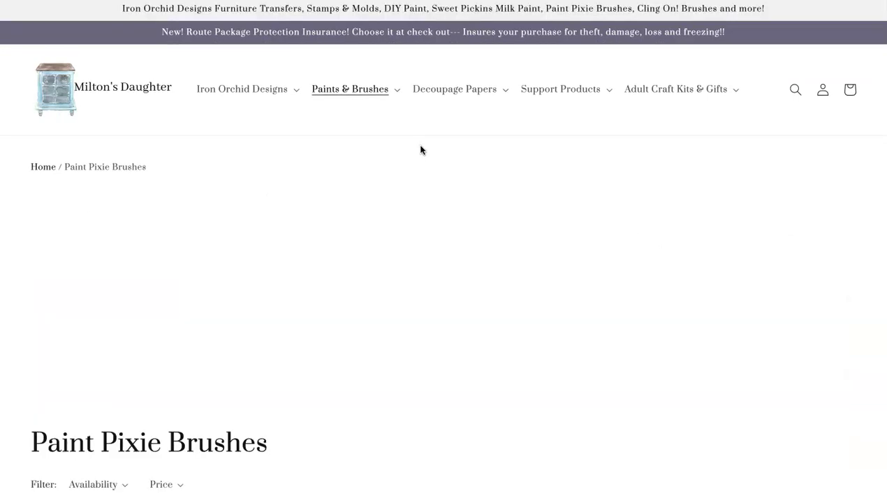
{"action": "left_click", "coordinate": [347, 187]}
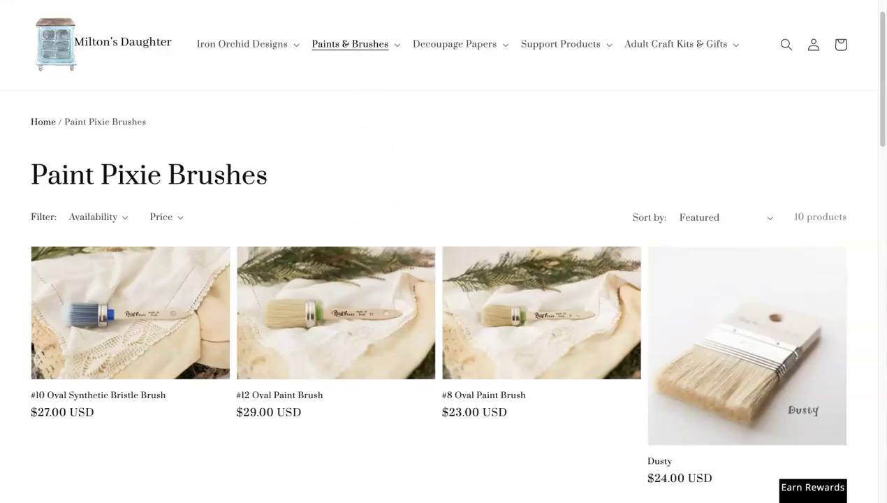
{"action": "left_click", "coordinate": [876, 2]}
{"action": "left_click", "coordinate": [756, 45]}
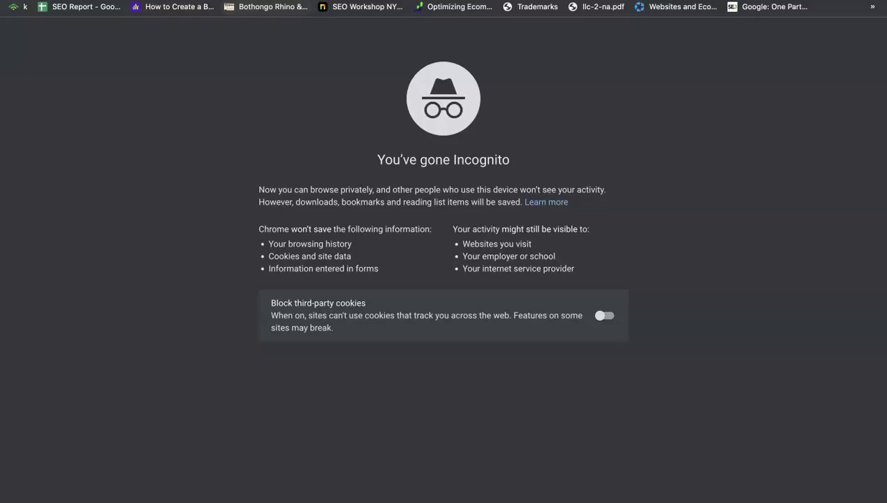
{"action": "type", "text": "https://miltonsdaughter.com/collections/paint-pixie-brushes"}
{"action": "key", "text": "Return"}
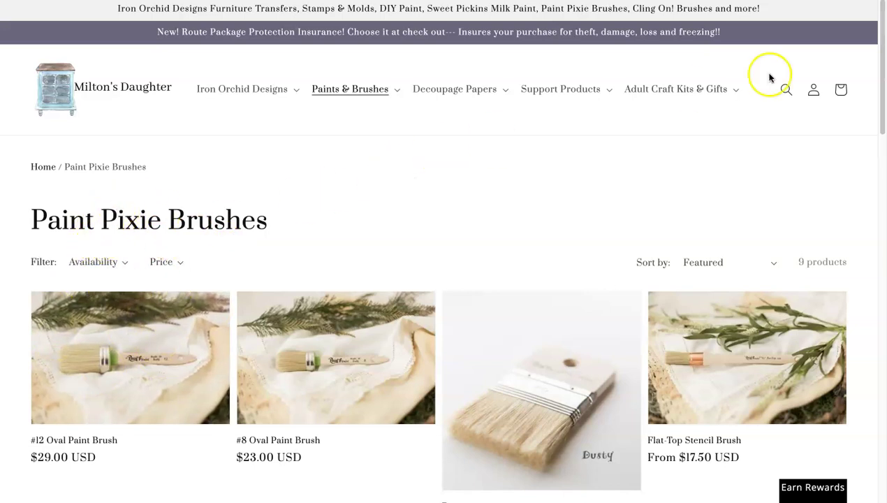
{"action": "left_click", "coordinate": [786, 89]}
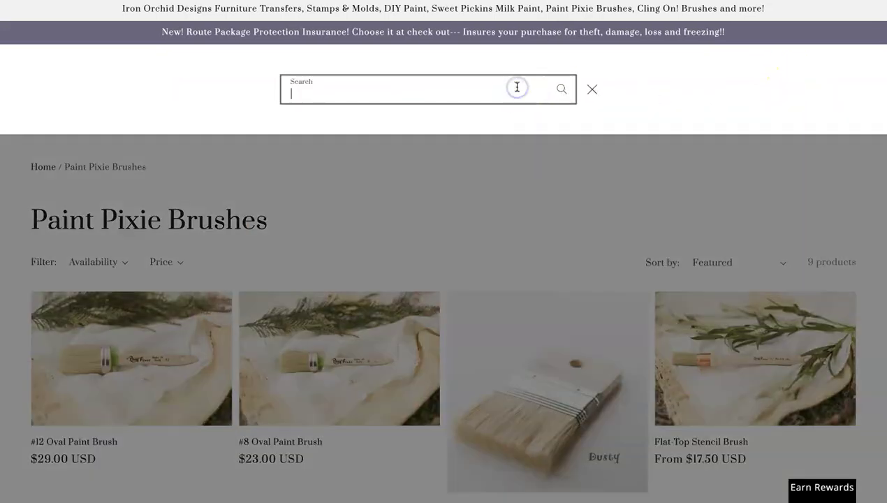
{"action": "type", "text": "https://miltonsdaughter.com/collections/paint-pixie-brushes"}
{"action": "triple_click", "coordinate": [486, 93]}
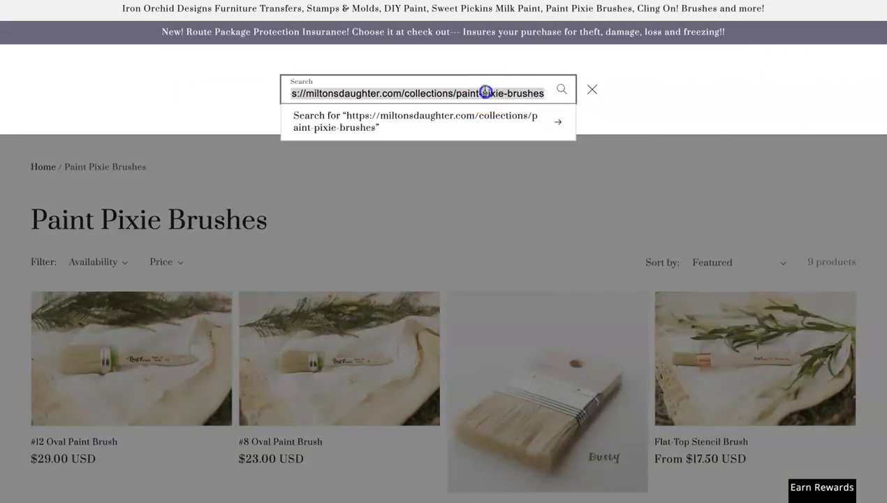
{"action": "key", "text": "F5"}
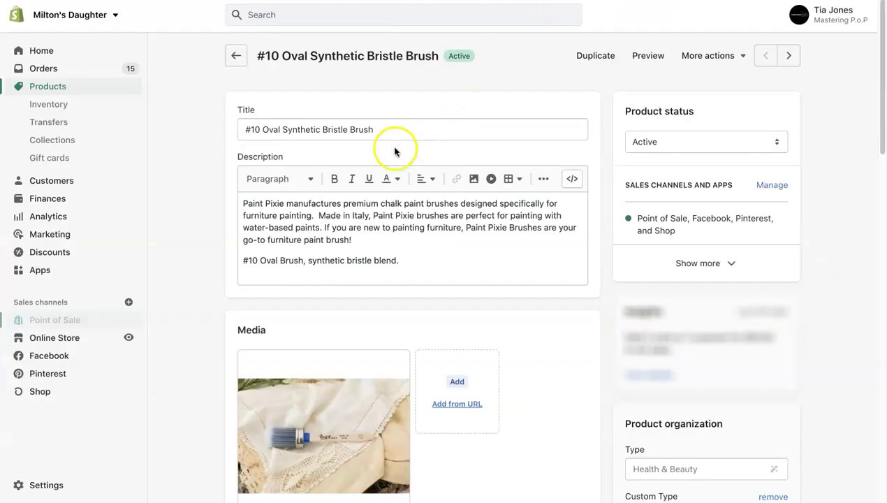
- Copy the brush product's title from the Shopify admin and search the storefront for it
{"action": "left_click", "coordinate": [359, 126]}
{"action": "triple_click", "coordinate": [359, 125]}
{"action": "key", "text": "ctrl+c"}
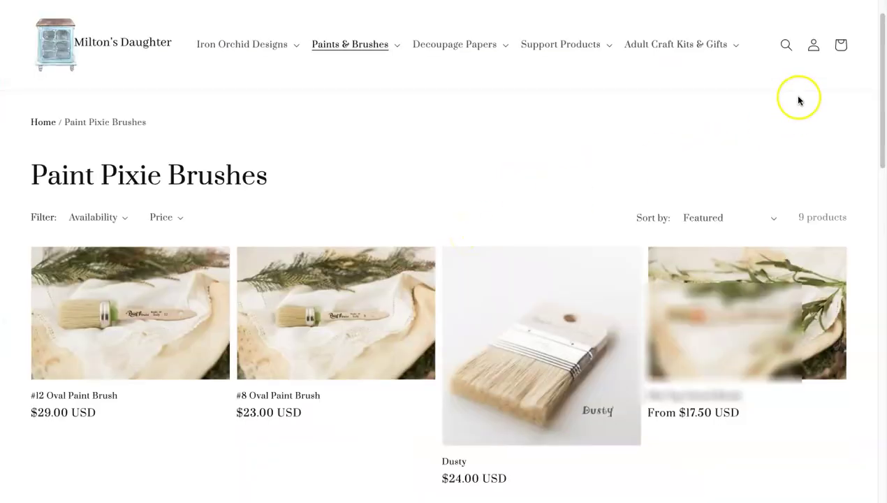
{"action": "left_click", "coordinate": [788, 44]}
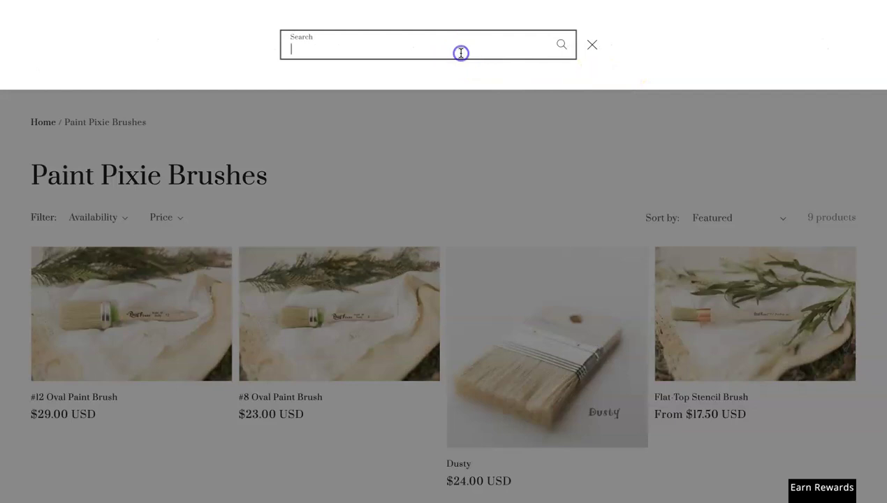
{"action": "key", "text": "ctrl+v"}
{"action": "left_click", "coordinate": [468, 71]}
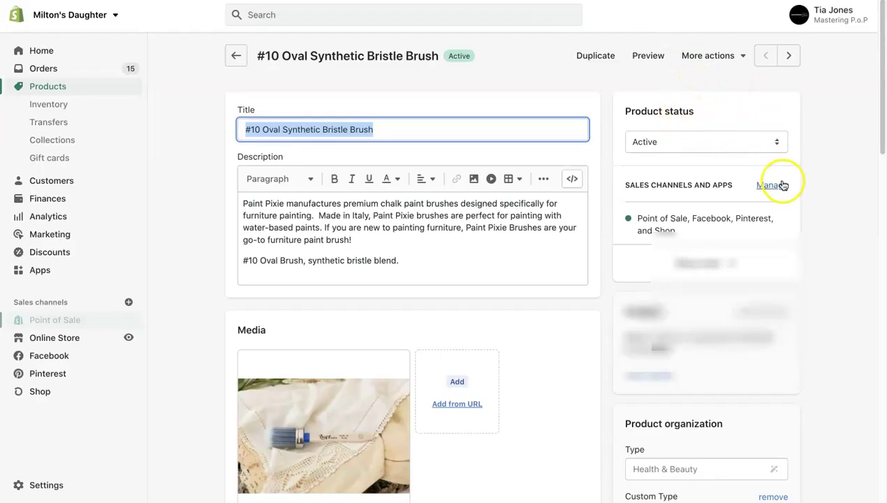
- Add the #10 Oval Synthetic Bristle Brush back to the Online Store sales channel and save the product
{"action": "left_click", "coordinate": [782, 185]}
{"action": "left_click", "coordinate": [266, 195]}
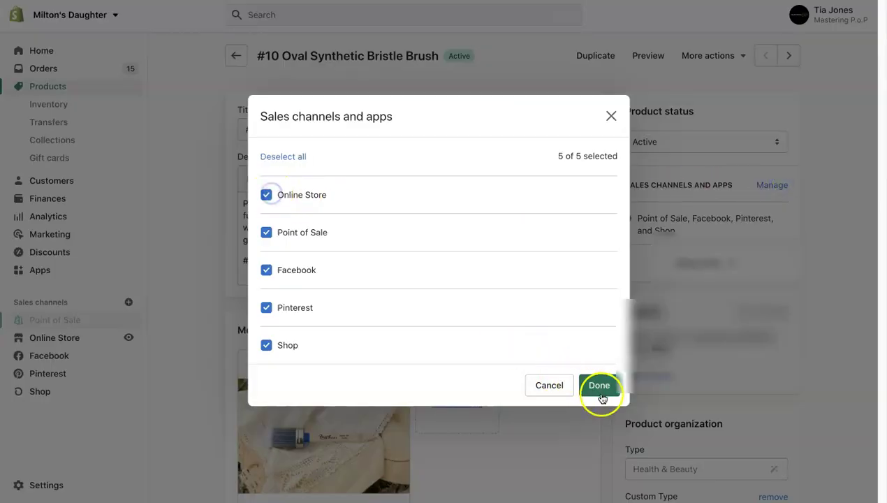
{"action": "left_click", "coordinate": [599, 386]}
{"action": "left_click", "coordinate": [779, 15]}
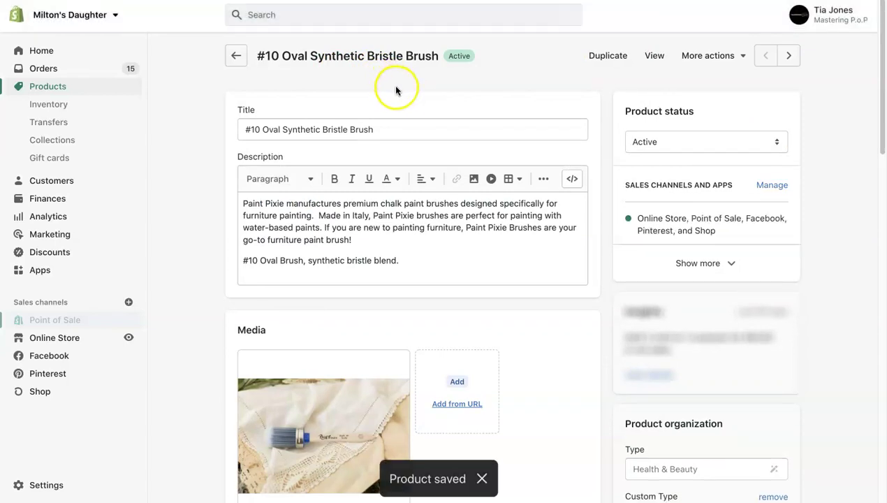
- Copy the brush product's title, select #10 Oval Synthetic Bristle Brush in the product list and open its bulk actions
{"action": "triple_click", "coordinate": [325, 126]}
{"action": "key", "text": "ctrl+c"}
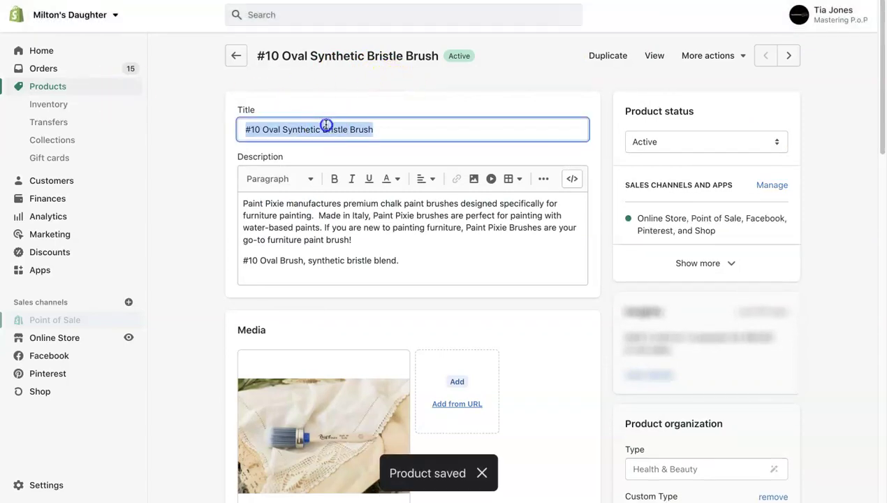
{"action": "left_click", "coordinate": [42, 89]}
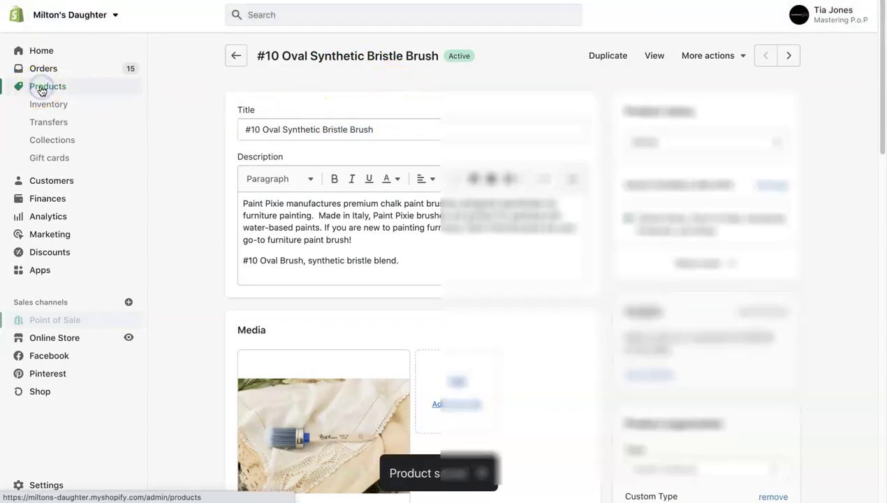
{"action": "left_click", "coordinate": [283, 134]}
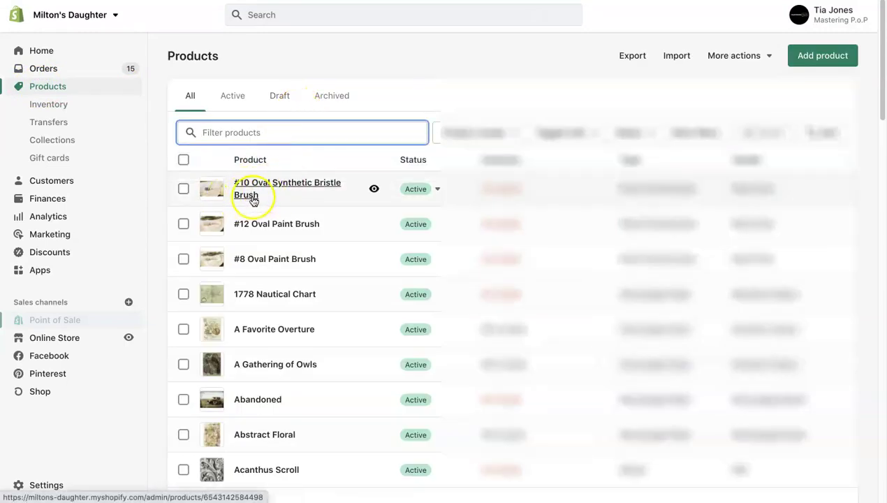
{"action": "left_click", "coordinate": [185, 191]}
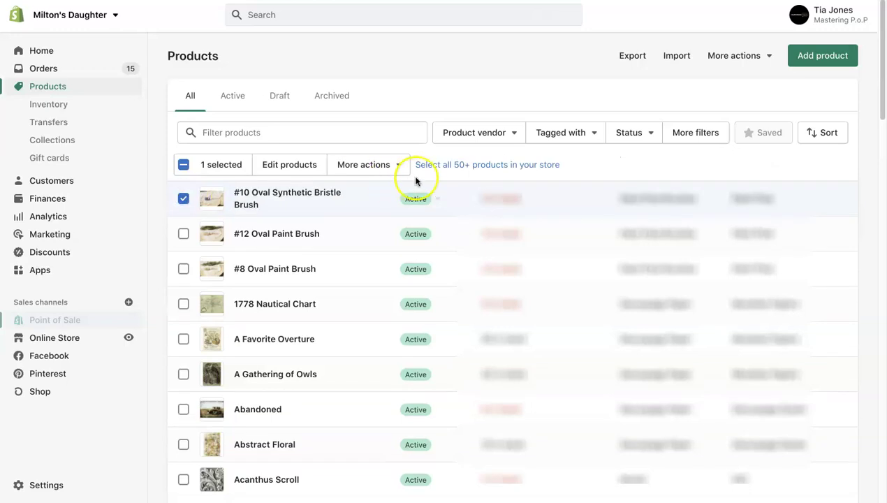
{"action": "left_click", "coordinate": [396, 167]}
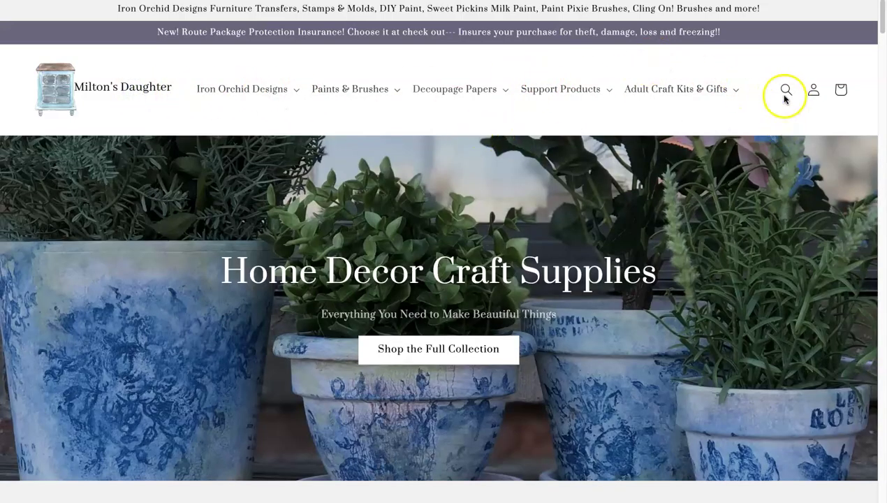
- Search the storefront for "#10 Oval Synthetic Bristle Brush" and open the product's page
{"action": "left_click", "coordinate": [786, 89]}
{"action": "key", "text": "ctrl+v"}
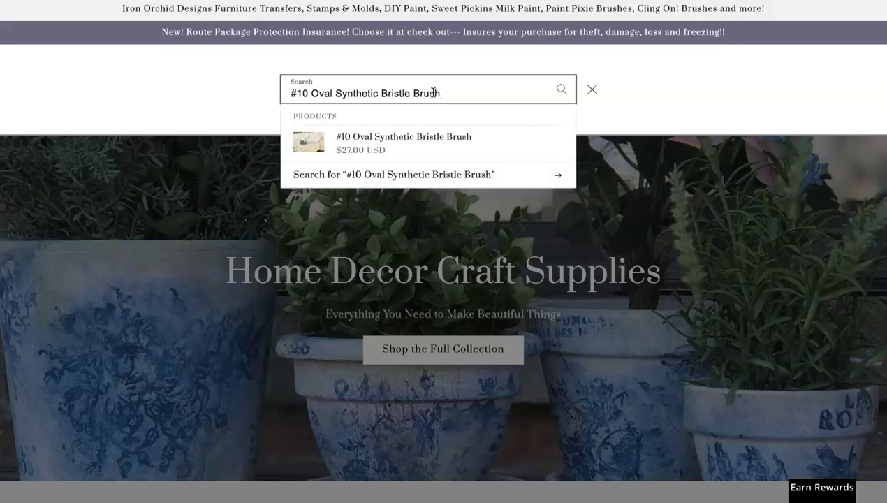
{"action": "left_click", "coordinate": [419, 137]}
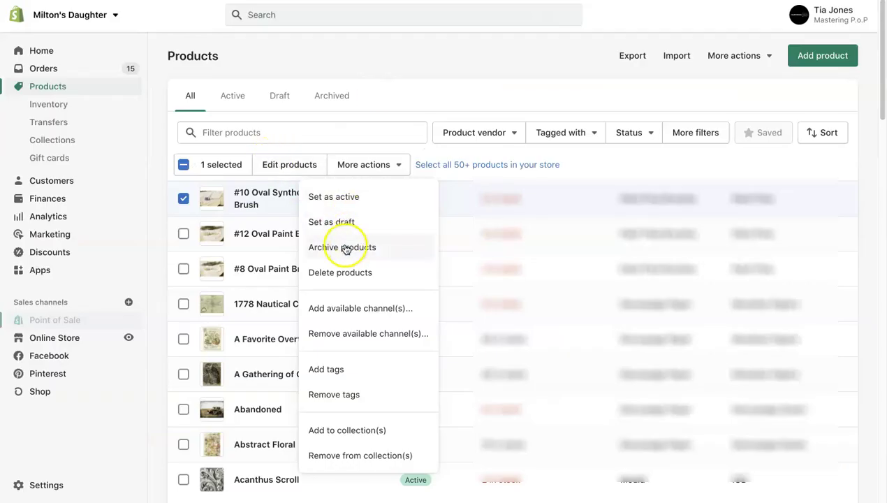
- Archive the selected #10 Oval Synthetic Bristle Brush product in the Shopify admin and confirm the archiving
{"action": "left_click", "coordinate": [363, 252]}
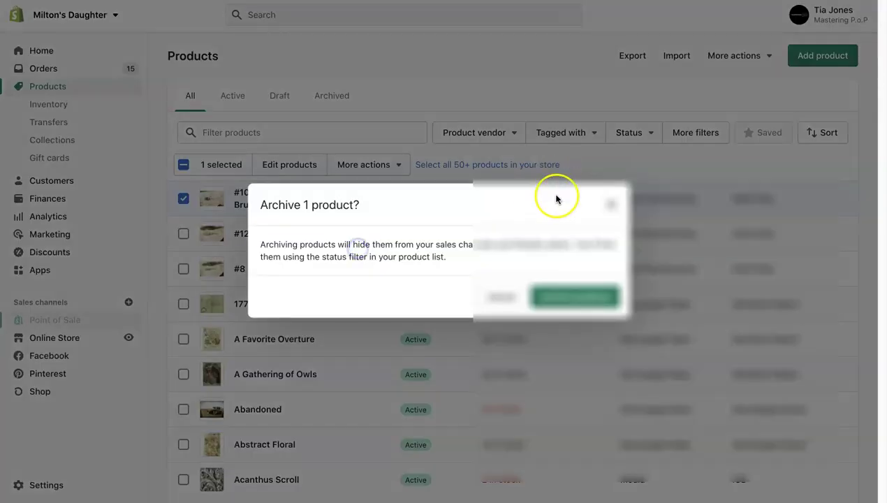
{"action": "left_click", "coordinate": [574, 301]}
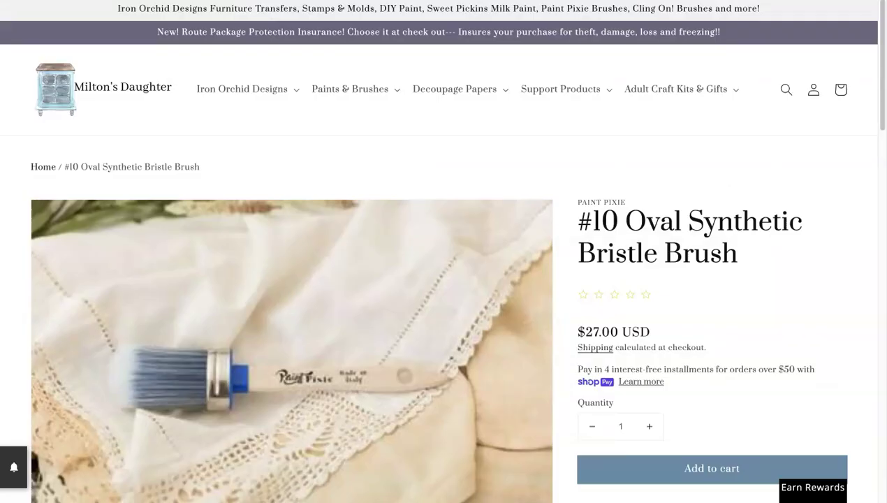
{"action": "left_click", "coordinate": [870, 1]}
{"action": "left_click", "coordinate": [683, 42]}
{"action": "type", "text": "https://miltonsdaughter.com/products/10-oval-synthetic-brush"}
{"action": "key", "text": "Return"}
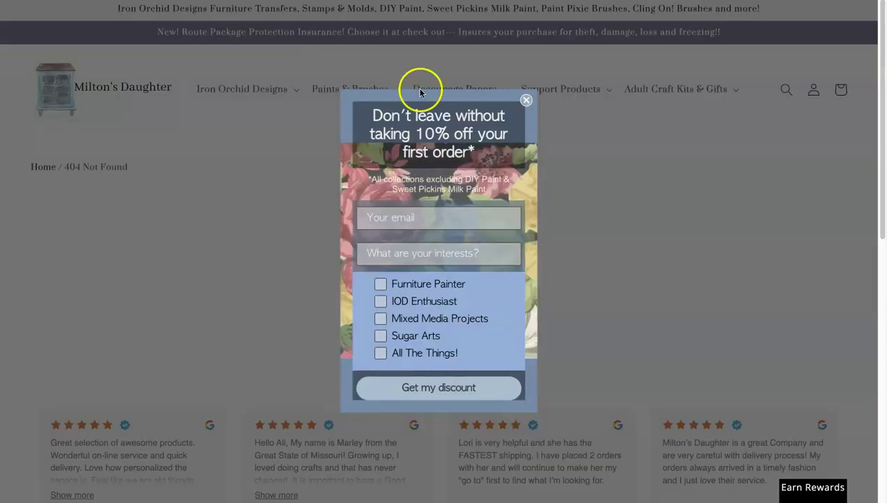
- Close the discount pop-up covering the archived product's storefront page
{"action": "left_click", "coordinate": [526, 100]}
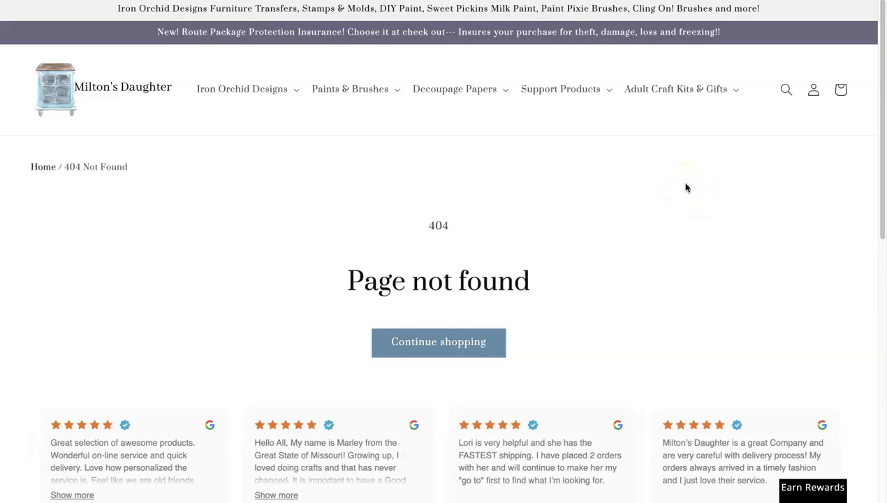
{"action": "left_click", "coordinate": [664, 170]}
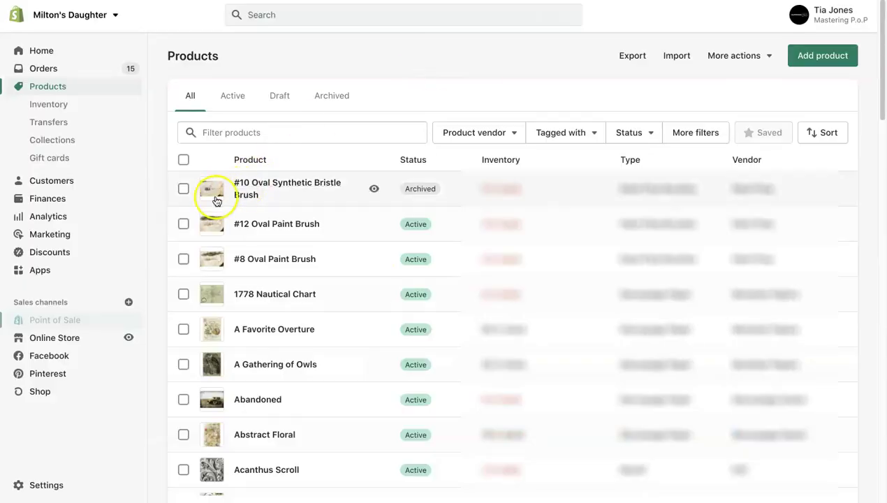
- Select #10 Oval Synthetic Bristle Brush in the Shopify admin product list, set it as active and confirm the change
{"action": "left_click", "coordinate": [184, 196]}
{"action": "left_click", "coordinate": [374, 168]}
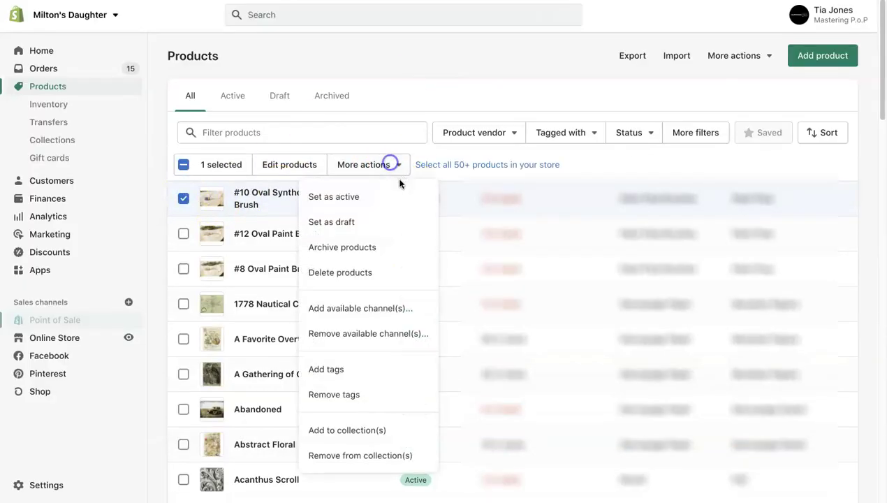
{"action": "left_click", "coordinate": [375, 199]}
{"action": "left_click", "coordinate": [581, 299]}
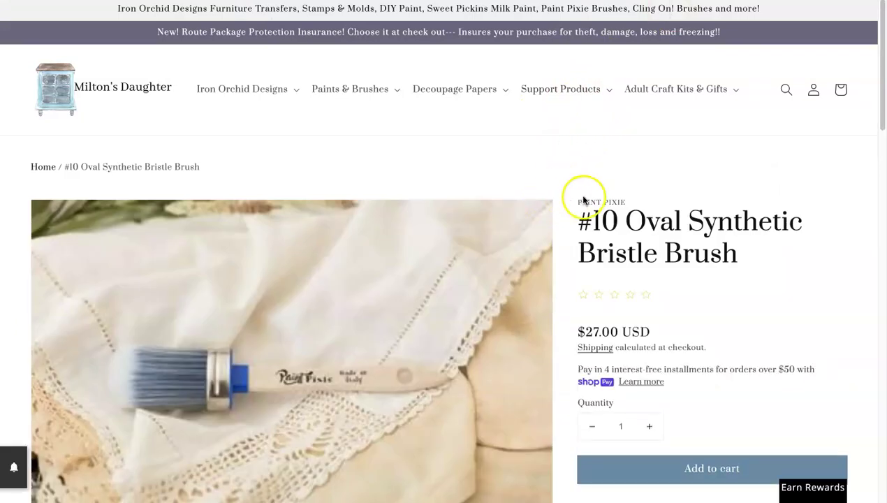
- Open the storefront's Paint Pixie Brushes collection under Paints & Brushes and review its heading and product listings
{"action": "scroll", "coordinate": [583, 197], "scroll_direction": "down", "scroll_amount": 1}
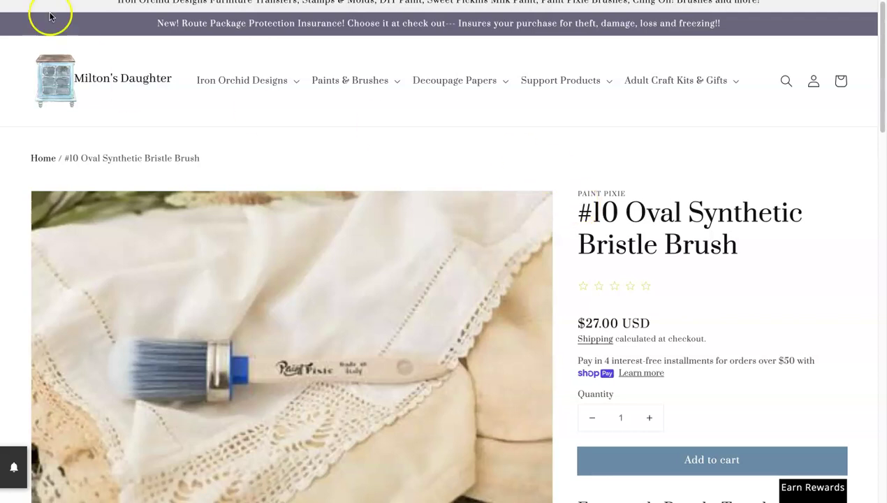
{"action": "left_click", "coordinate": [400, 86]}
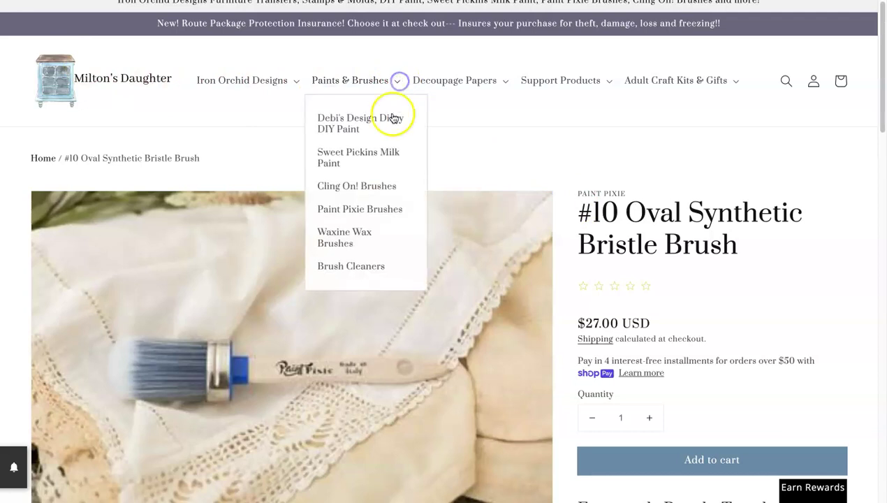
{"action": "left_click", "coordinate": [381, 208]}
{"action": "scroll", "coordinate": [378, 210], "scroll_direction": "down", "scroll_amount": 1}
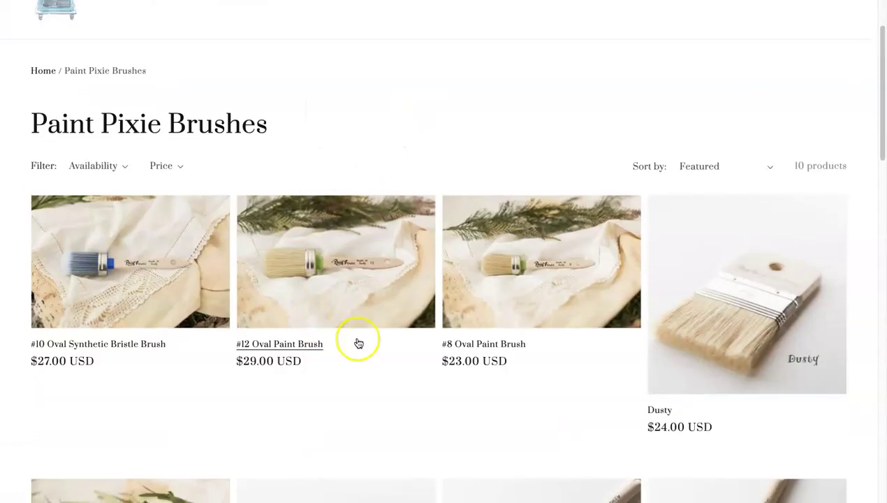
{"action": "scroll", "coordinate": [313, 275], "scroll_direction": "down", "scroll_amount": 1}
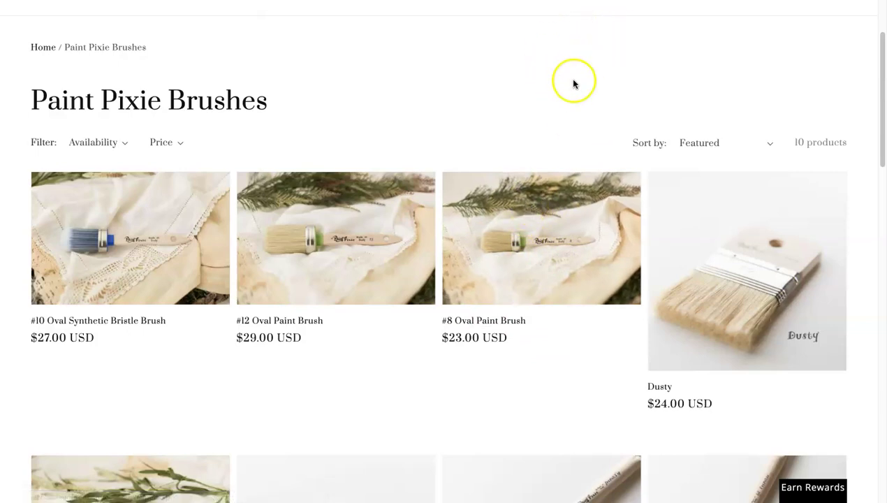
{"action": "scroll", "coordinate": [559, 174], "scroll_direction": "up", "scroll_amount": 2}
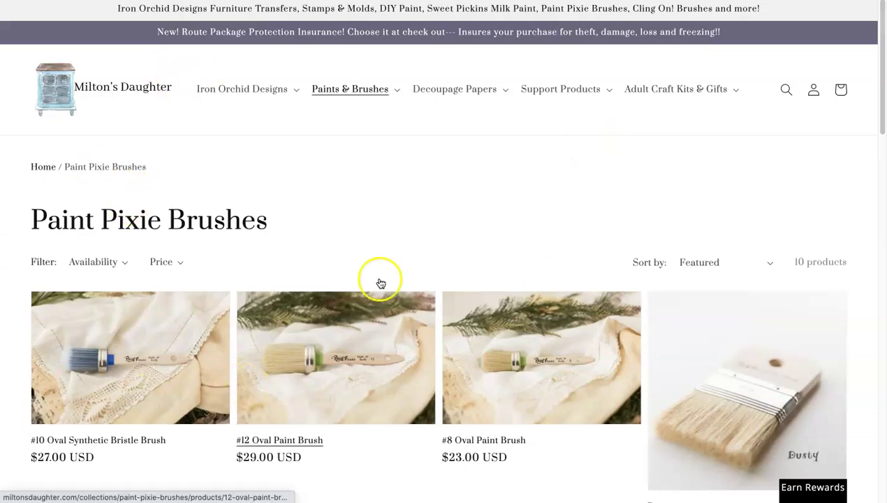
{"action": "scroll", "coordinate": [104, 313], "scroll_direction": "down", "scroll_amount": 1}
{"action": "scroll", "coordinate": [121, 311], "scroll_direction": "down", "scroll_amount": 2}
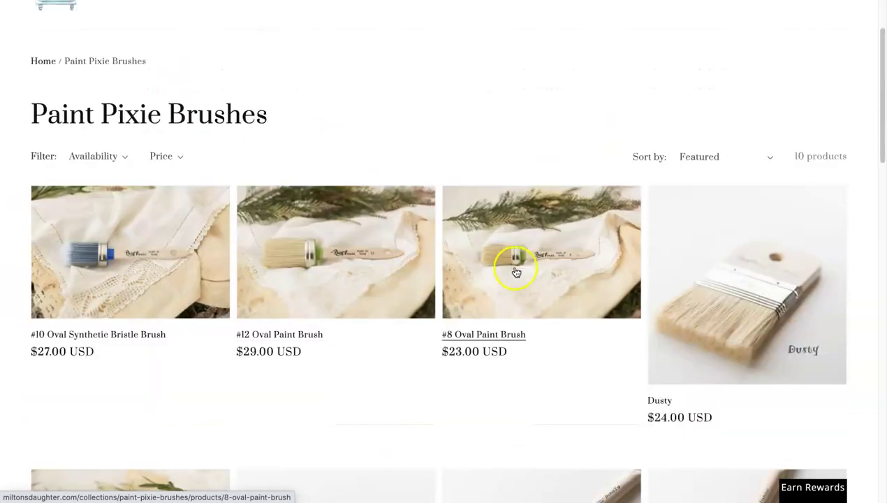
{"action": "triple_click", "coordinate": [73, 119]}
{"action": "left_click", "coordinate": [303, 126]}
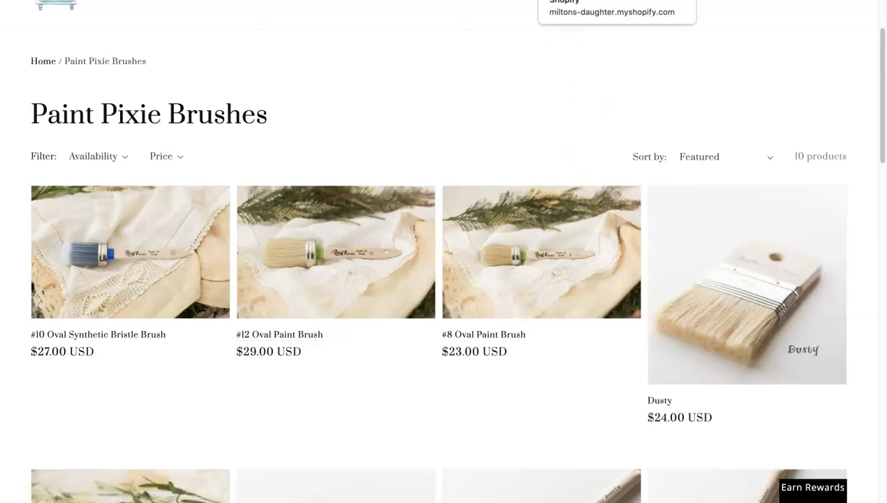
- Open the #10 Oval Synthetic Bristle Brush page from the collection and highlight the product title
{"action": "left_click", "coordinate": [154, 251]}
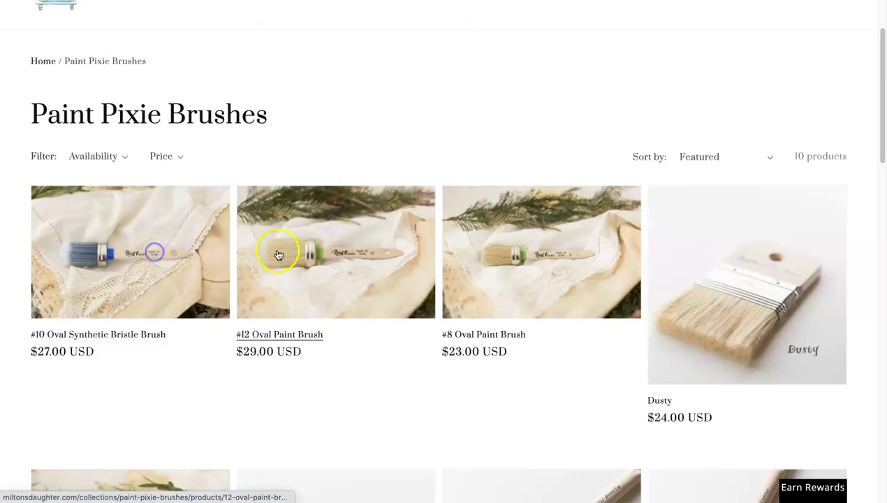
{"action": "mouse_move", "coordinate": [577, 221]}
{"action": "left_mouse_down"}
{"action": "mouse_move", "coordinate": [633, 222]}
{"action": "mouse_move", "coordinate": [788, 263]}
{"action": "left_mouse_up"}
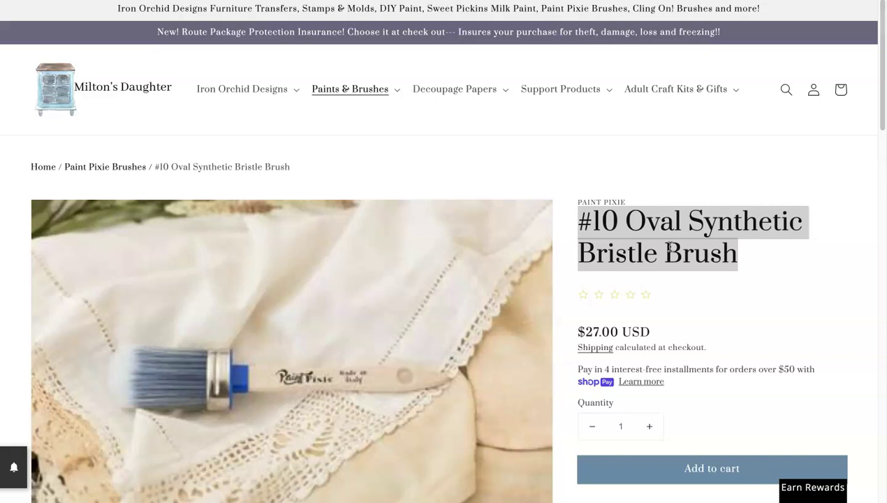
- Examine the brush's product description, highlighting phrases in the paragraph such as the mention of Paint Pixie Brushes
{"action": "scroll", "coordinate": [731, 252], "scroll_direction": "down", "scroll_amount": 1}
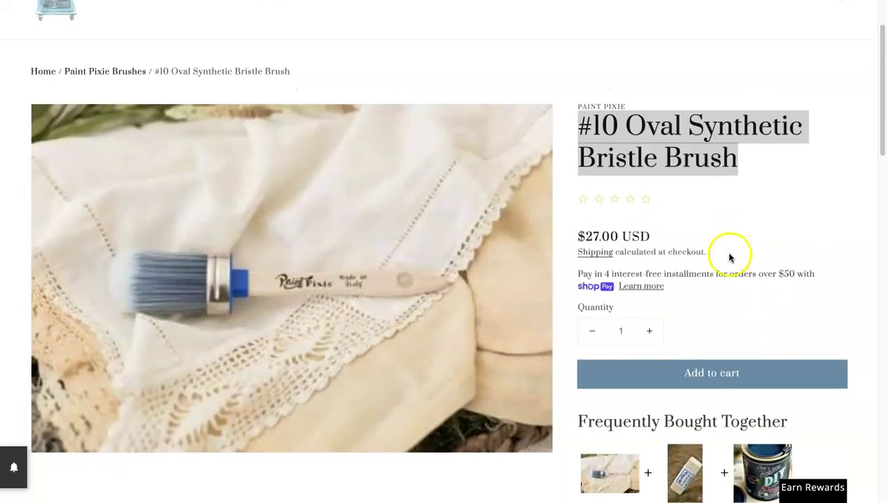
{"action": "scroll", "coordinate": [734, 269], "scroll_direction": "down", "scroll_amount": 5}
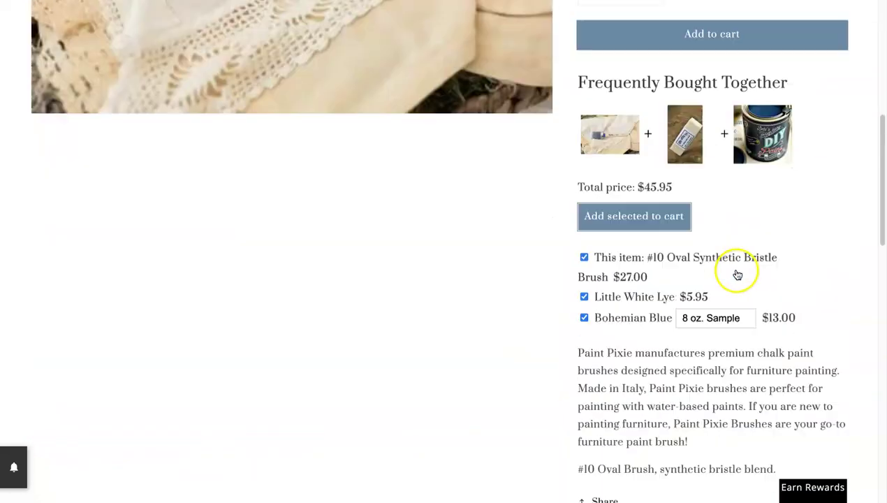
{"action": "left_click_drag", "start_coordinate": [608, 292], "coordinate": [800, 292]}
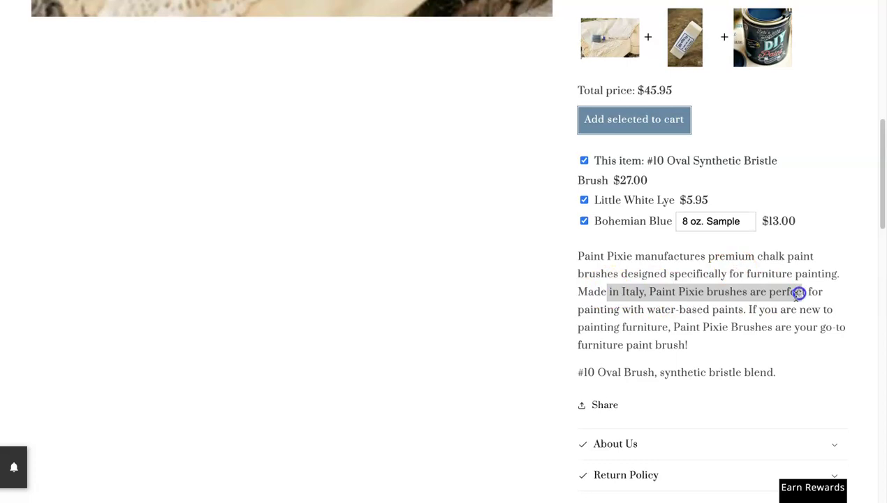
{"action": "left_click", "coordinate": [765, 302]}
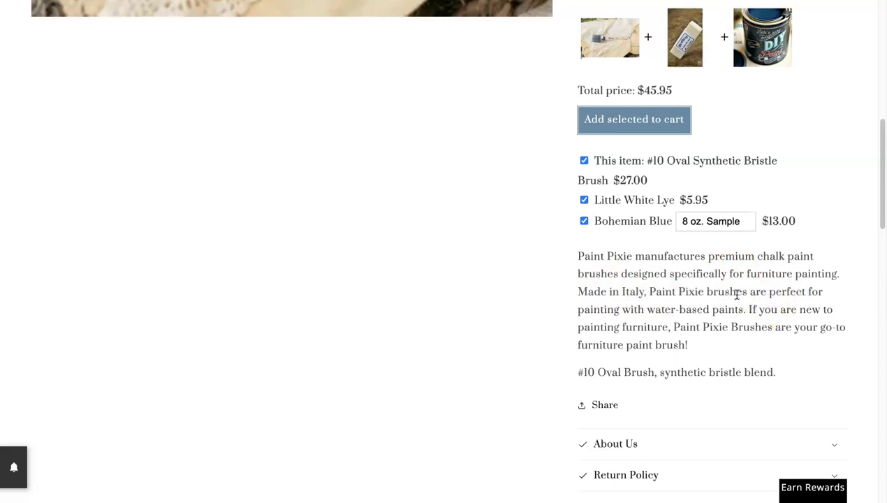
{"action": "left_click_drag", "start_coordinate": [684, 292], "coordinate": [830, 295]}
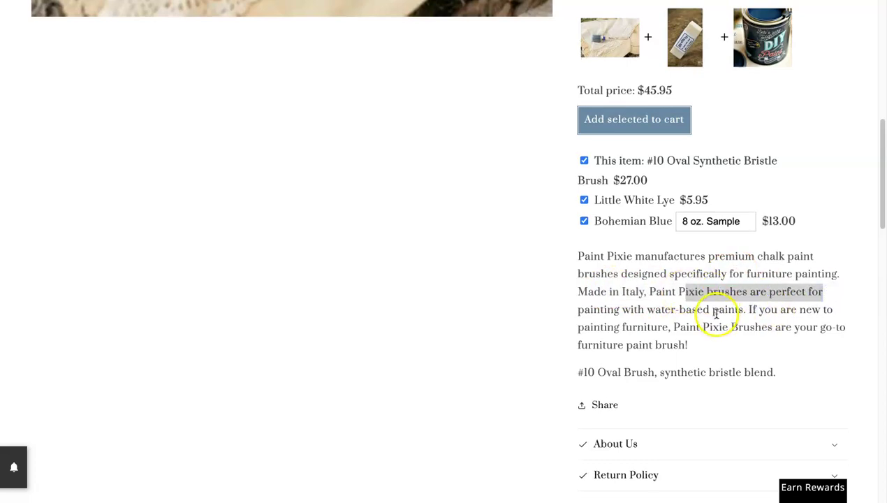
{"action": "left_click_drag", "start_coordinate": [712, 309], "coordinate": [833, 309]}
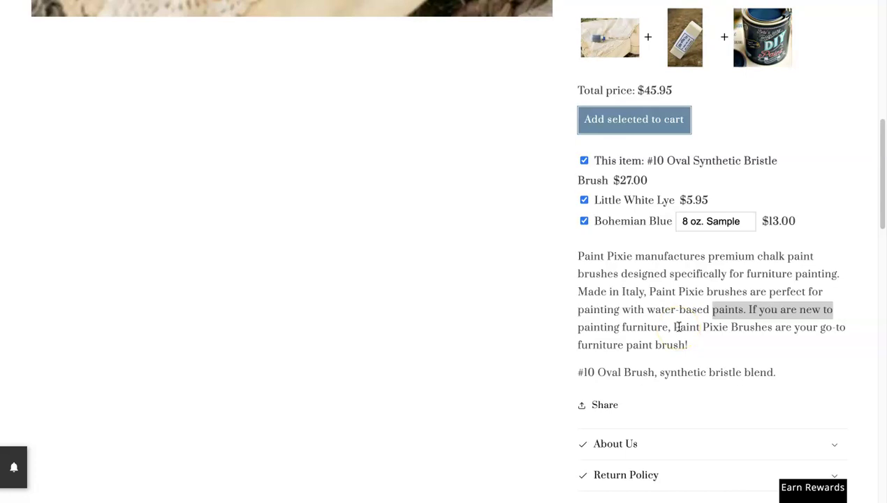
{"action": "left_click_drag", "start_coordinate": [674, 324], "coordinate": [797, 333]}
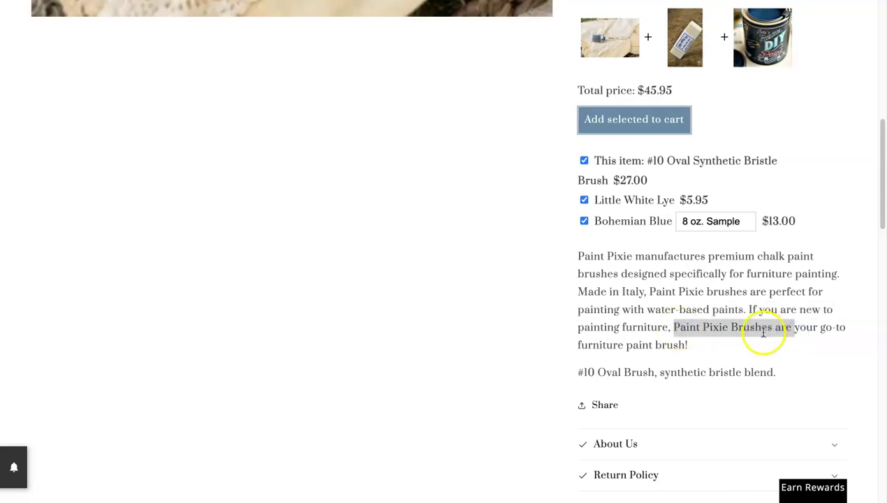
{"action": "left_click", "coordinate": [768, 341]}
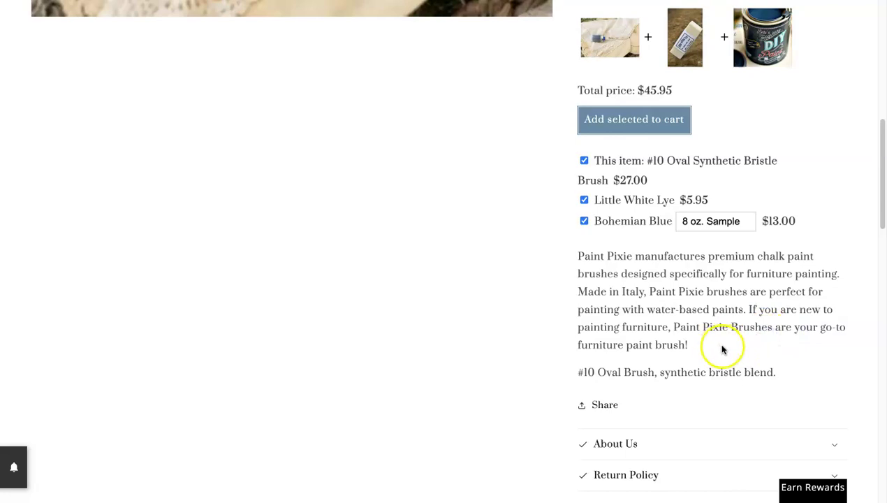
{"action": "left_click_drag", "start_coordinate": [674, 327], "coordinate": [762, 331]}
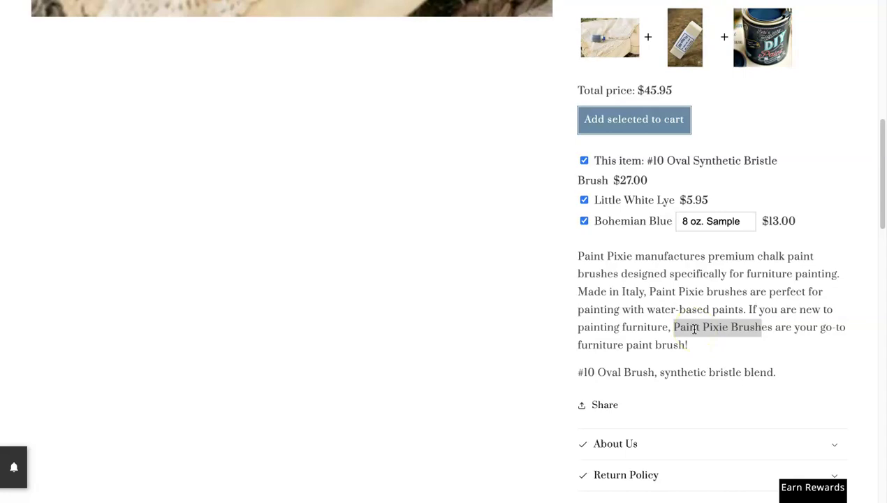
{"action": "scroll", "coordinate": [696, 328], "scroll_direction": "up", "scroll_amount": 1}
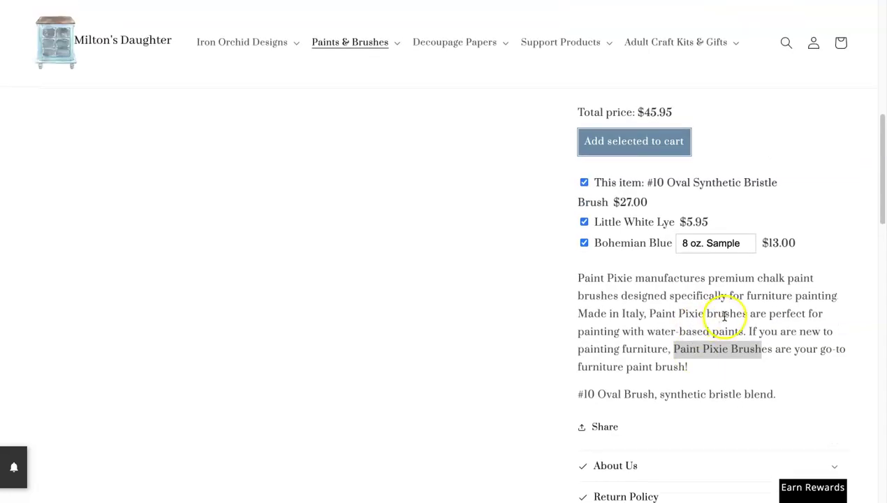